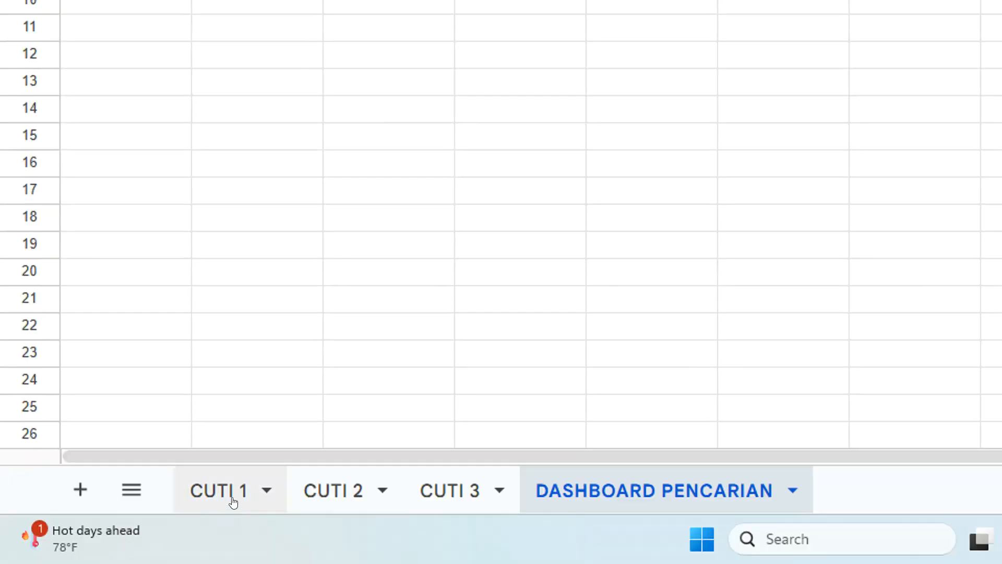
# Look through the leave records on CUTI 1, CUTI 2 (2025) and CUTI 3 (2026), finishing on CUTI 1.
pyautogui.click(231, 500)
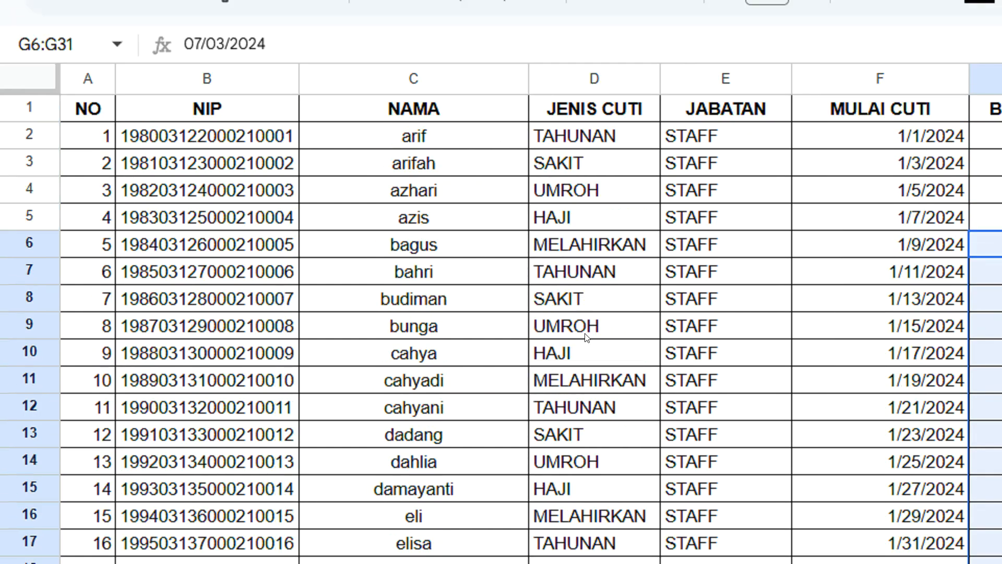
pyautogui.scroll(-3, 584, 337)
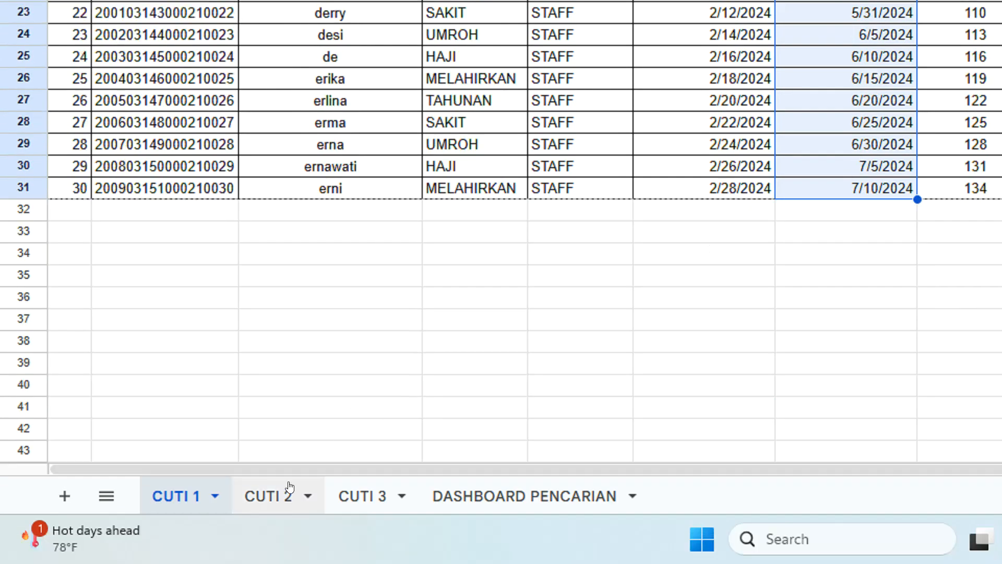
pyautogui.click(277, 491)
pyautogui.scroll(3, 655, 145)
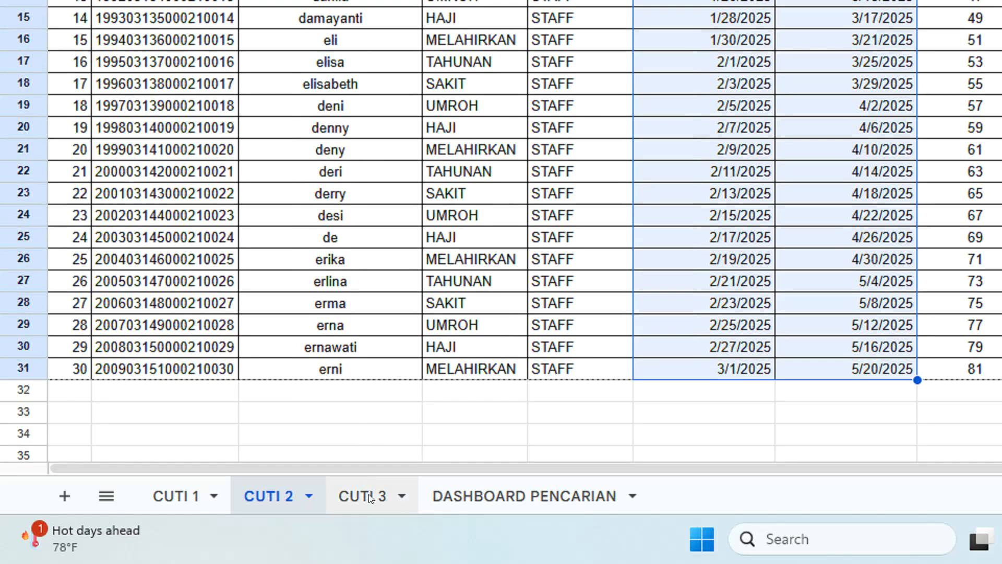
pyautogui.click(368, 495)
pyautogui.scroll(5, 530, 142)
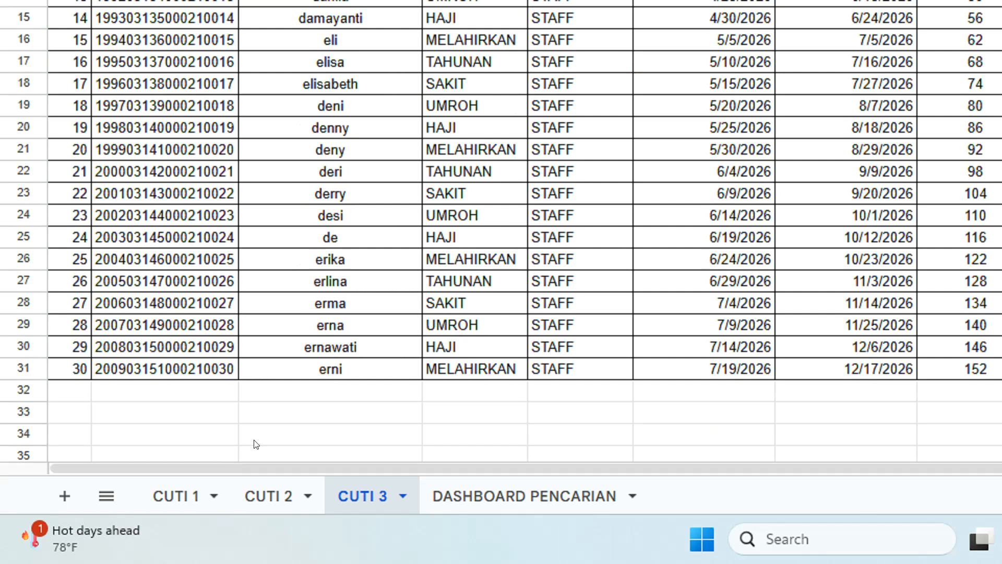
pyautogui.click(183, 511)
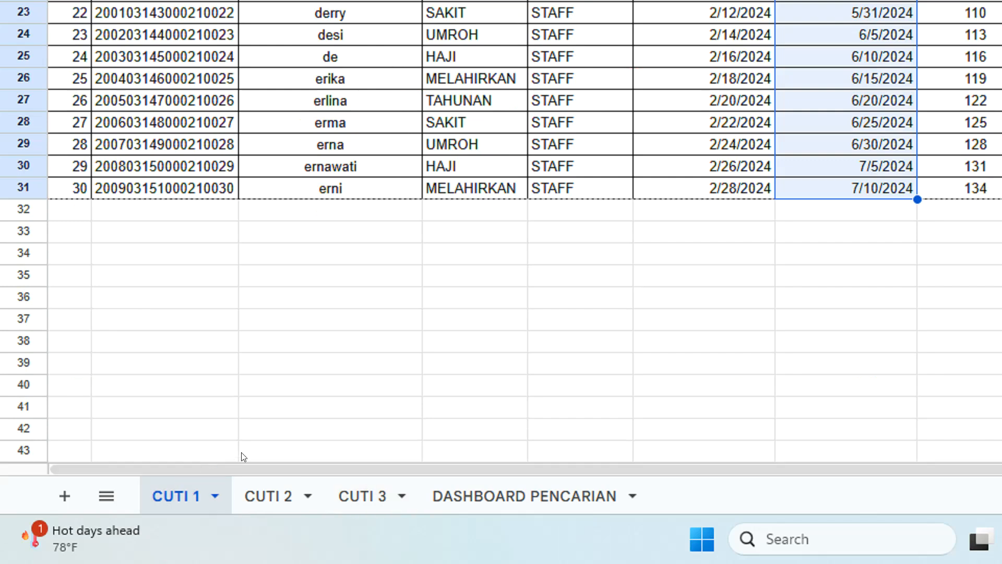
# Enter the heading DATA PENCARIAN in cell A1 of the DASHBOARD PENCARIAN sheet.
pyautogui.click(515, 501)
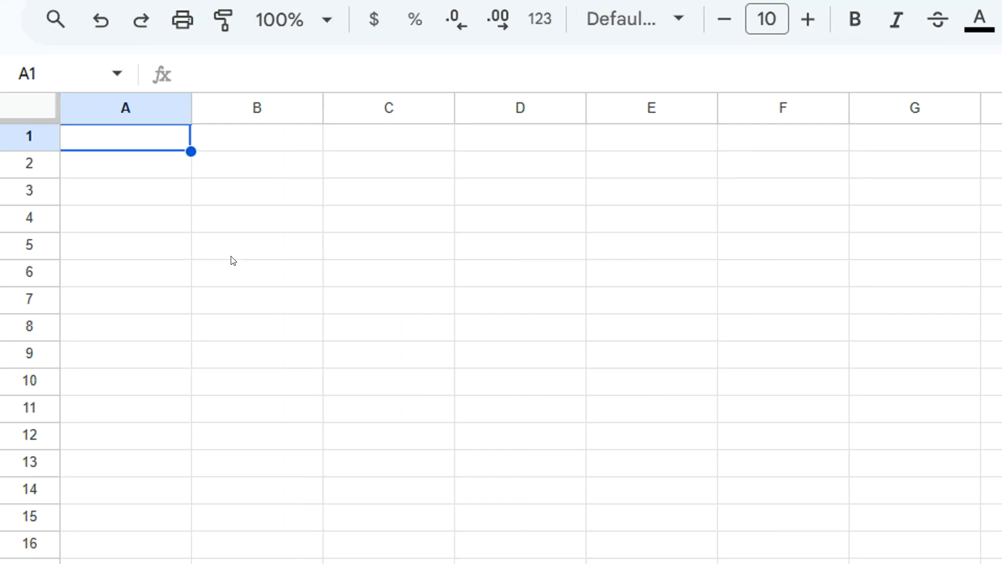
pyautogui.write('DAT')
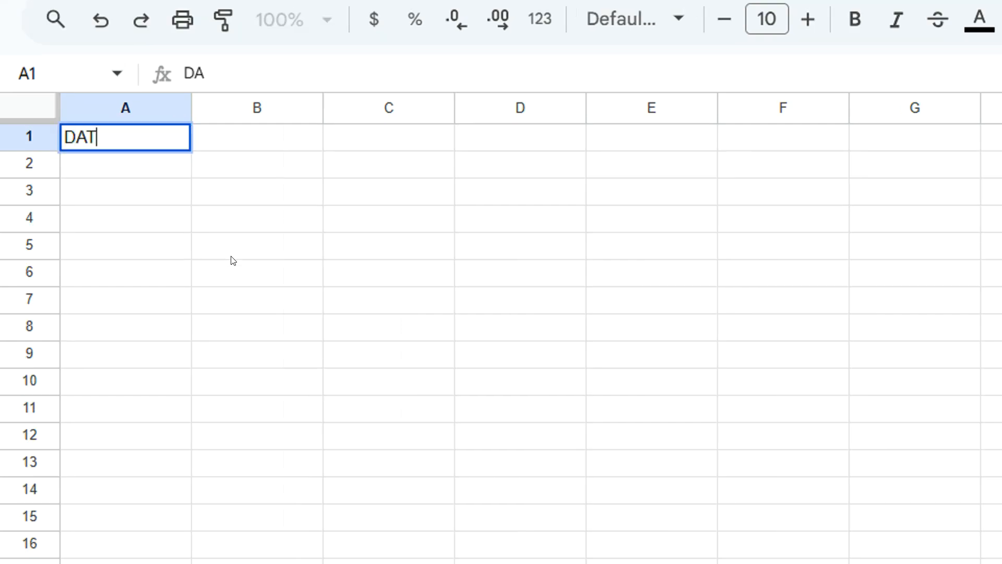
pyautogui.write('A PENCARIAN')
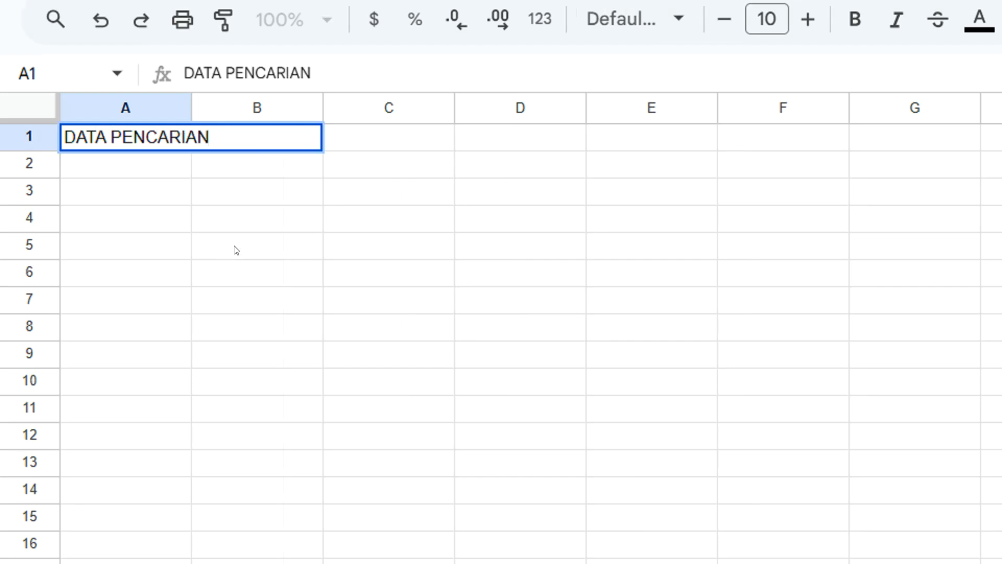
pyautogui.click(234, 250)
pyautogui.click(245, 134)
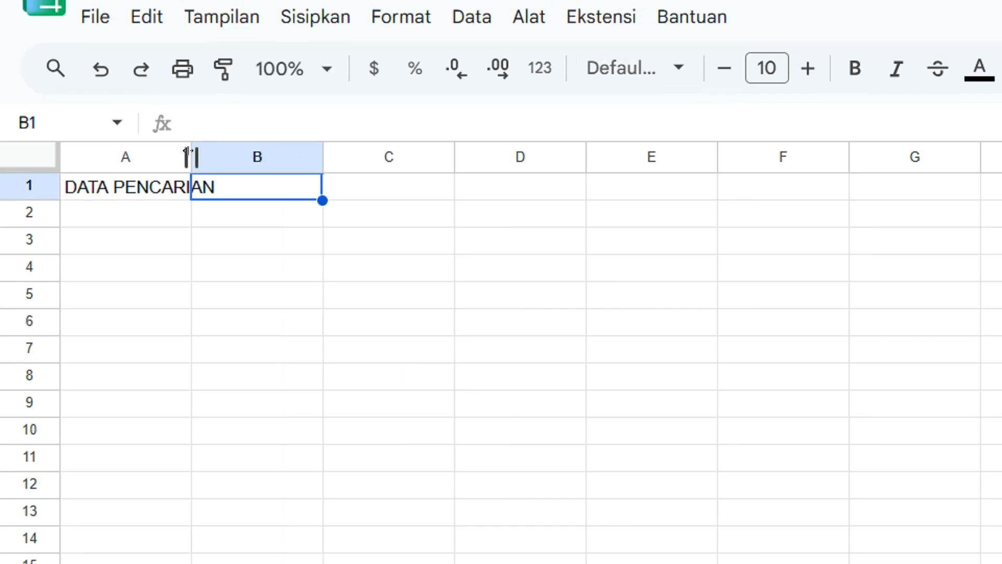
# Widen columns A and B so the heading fits, then select A3:D3 for the header row.
pyautogui.moveTo(188, 151); pyautogui.dragTo(245, 151)
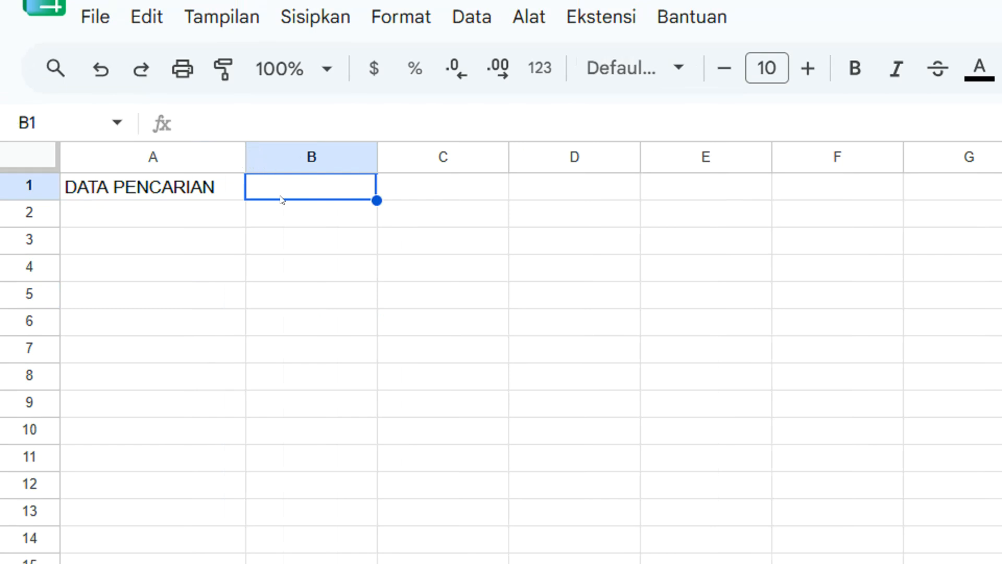
pyautogui.moveTo(140, 249); pyautogui.dragTo(553, 284)
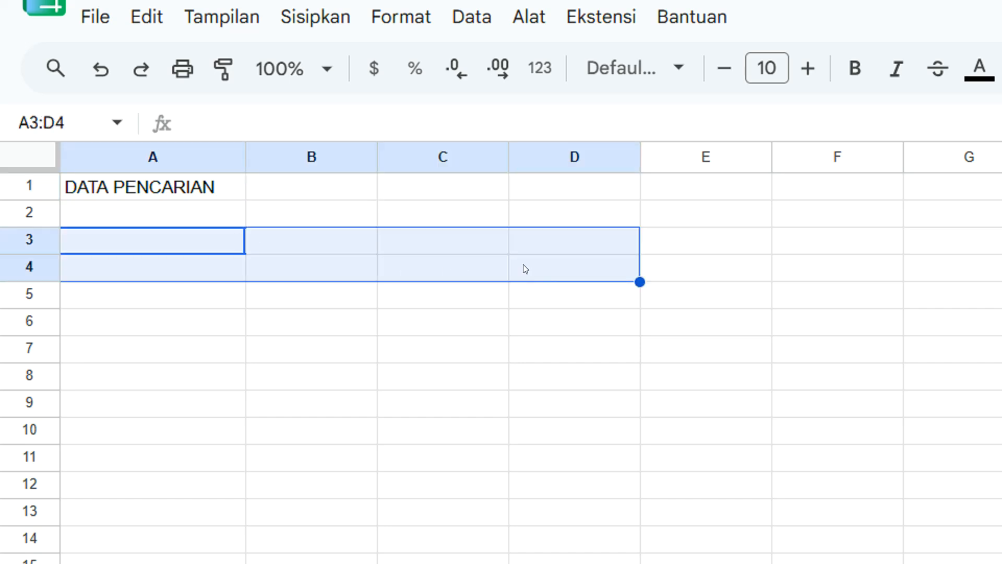
pyautogui.click(302, 198)
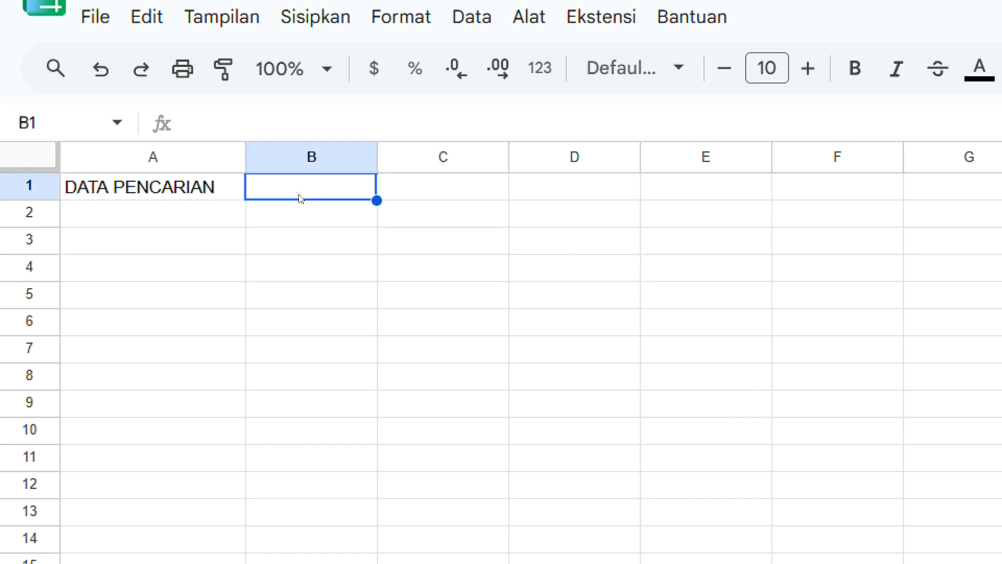
pyautogui.moveTo(377, 156); pyautogui.dragTo(428, 157)
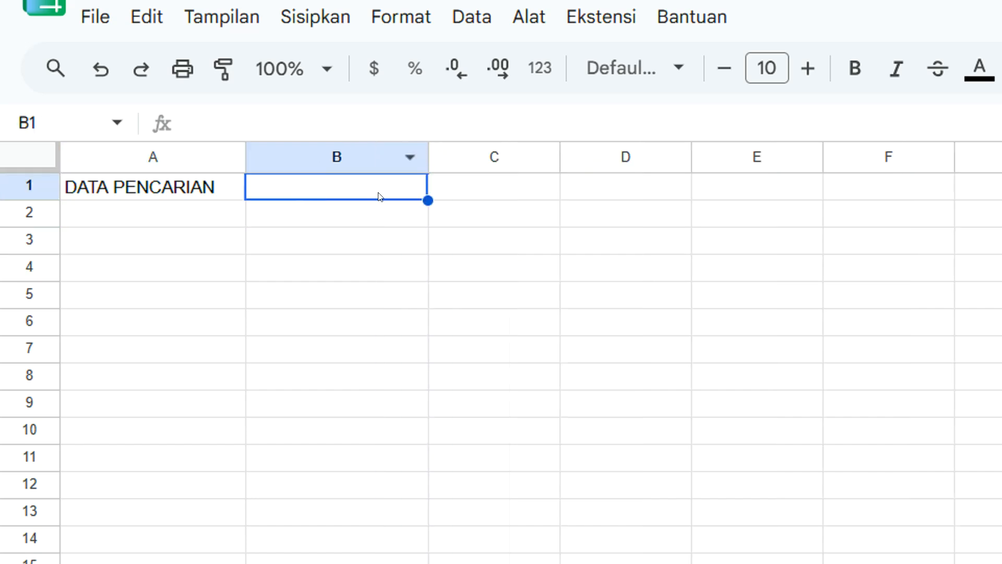
pyautogui.click(89, 254)
pyautogui.moveTo(172, 262); pyautogui.dragTo(672, 362)
pyautogui.click(500, 288)
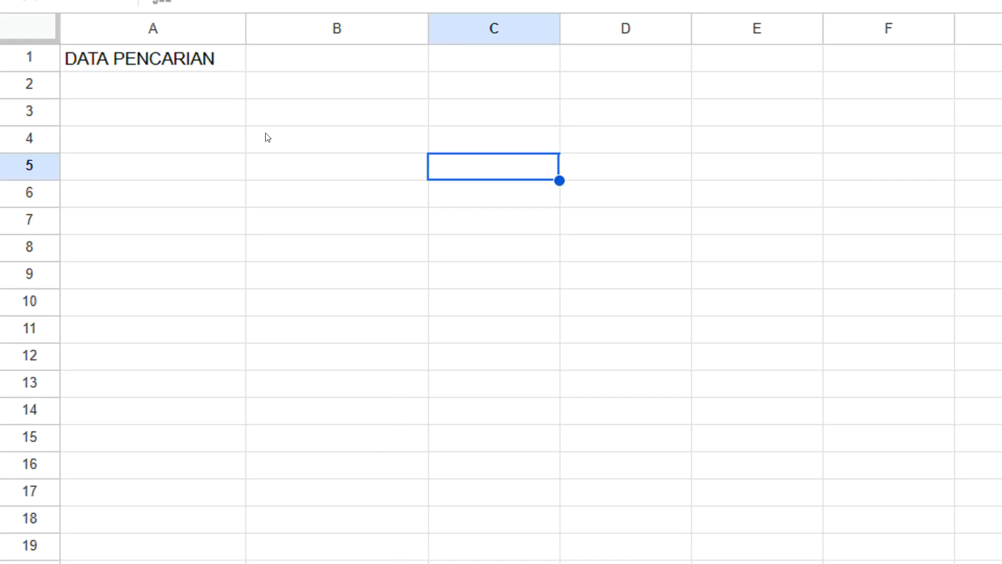
pyautogui.moveTo(134, 147); pyautogui.dragTo(667, 161)
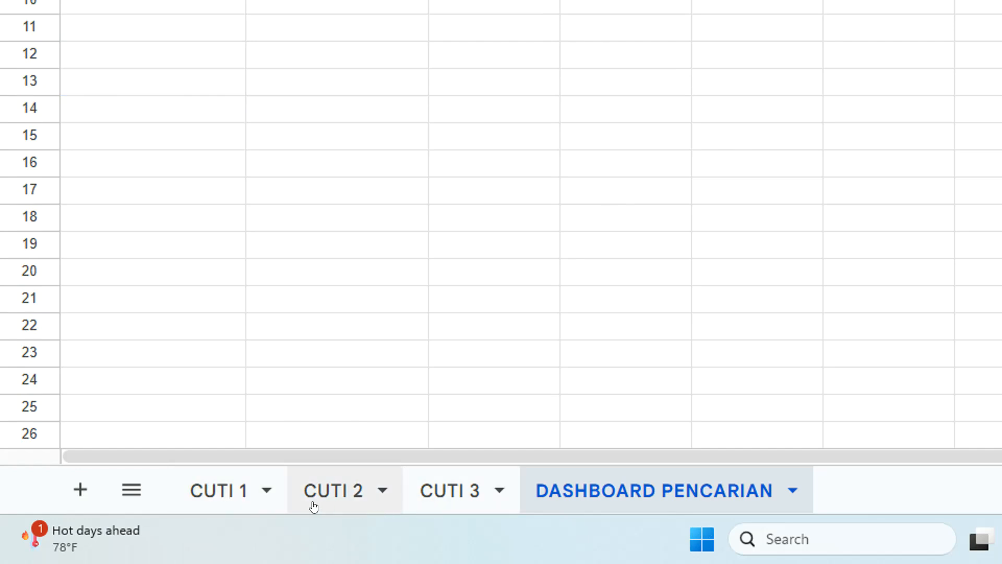
# Inspect the CUTI 1 header cells, NO through LAMA CUTI.
pyautogui.click(230, 493)
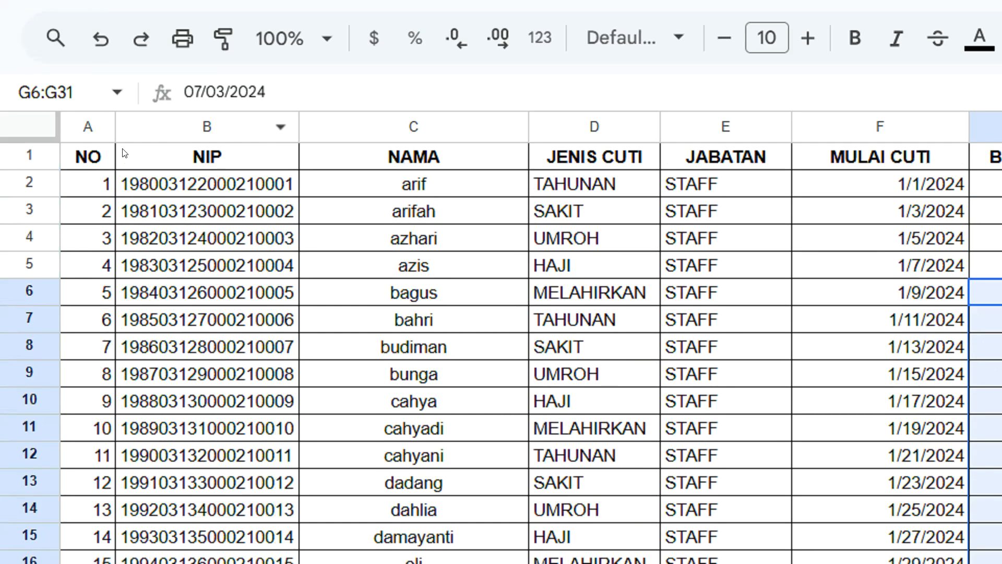
pyautogui.click(93, 166)
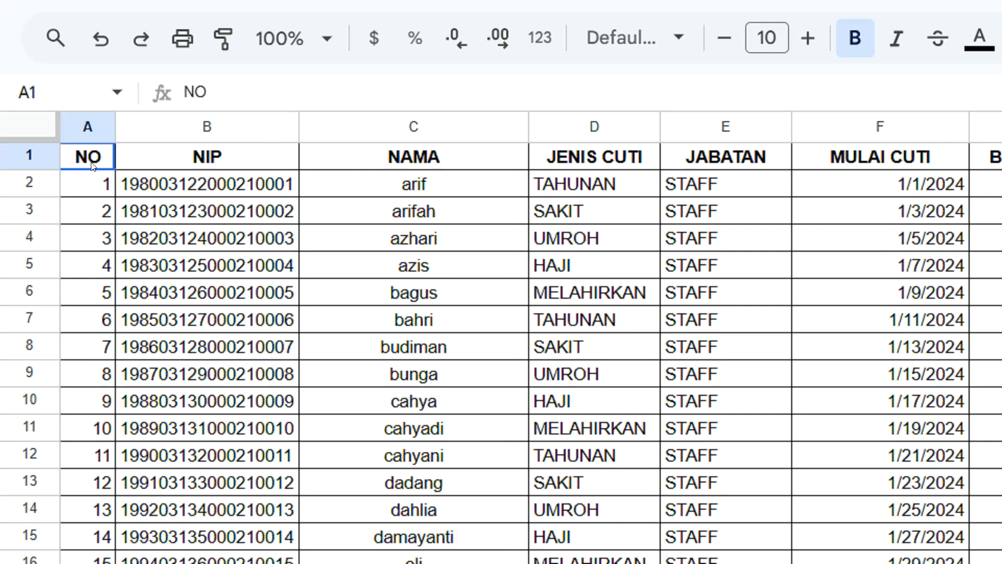
pyautogui.moveTo(93, 166); pyautogui.dragTo(203, 175)
pyautogui.click(501, 165)
pyautogui.click(593, 166)
pyautogui.click(726, 166)
pyautogui.click(882, 166)
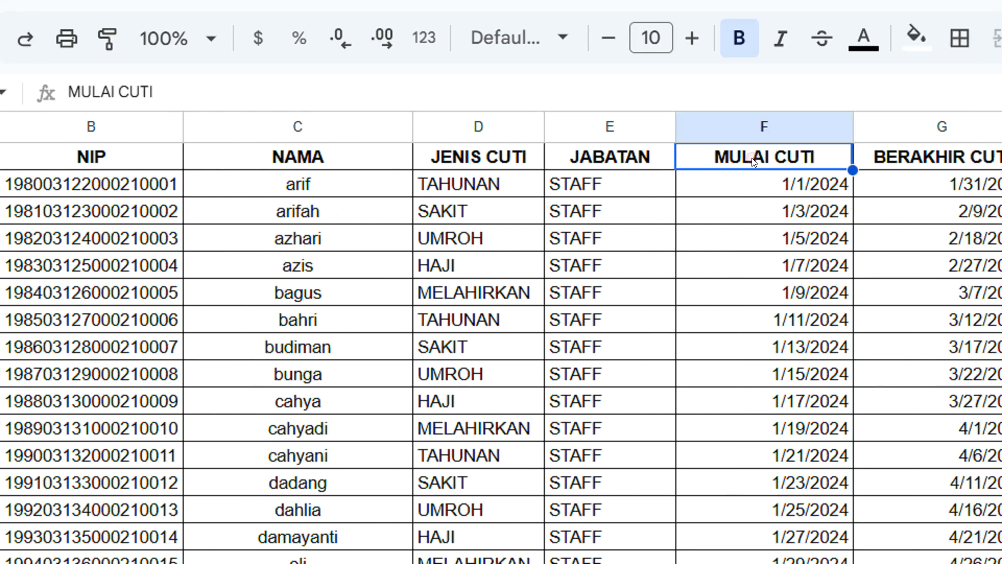
pyautogui.click(771, 166)
pyautogui.click(960, 157)
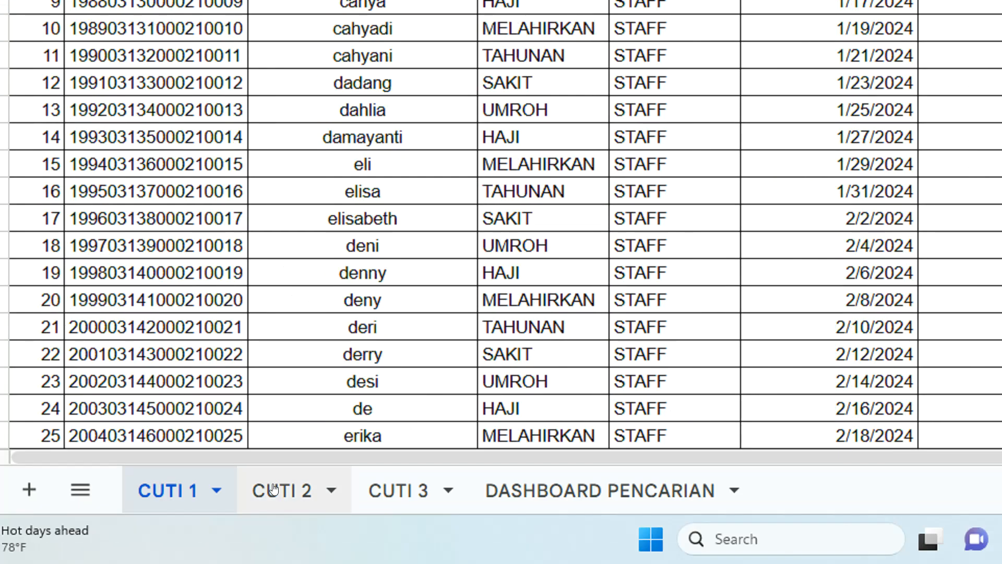
# Select and copy the CUTI 2 header row A1:H1, NO through LAMA CUTI.
pyautogui.click(282, 540)
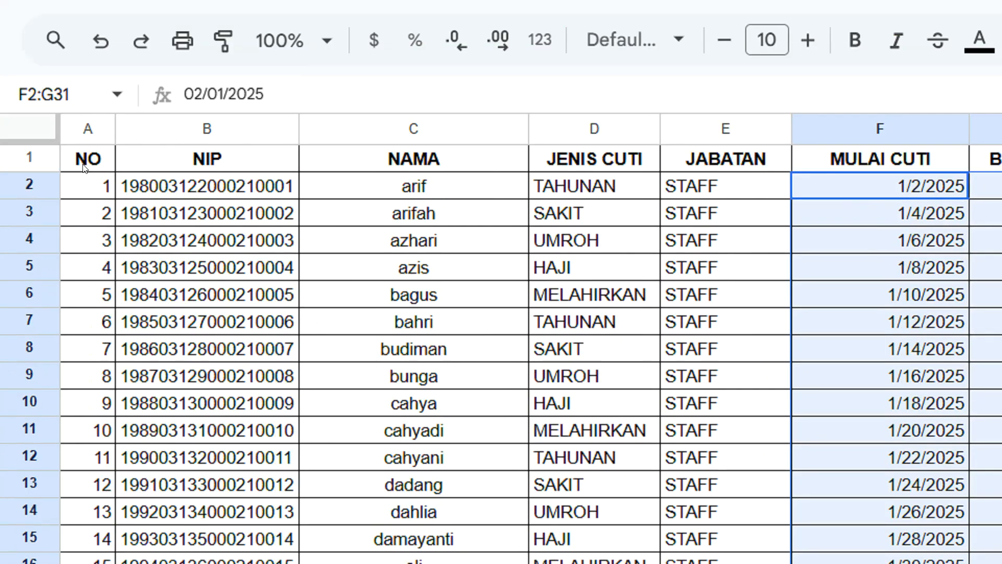
pyautogui.click(89, 158)
pyautogui.click(192, 165)
pyautogui.click(412, 159)
pyautogui.click(553, 157)
pyautogui.click(725, 159)
pyautogui.click(887, 162)
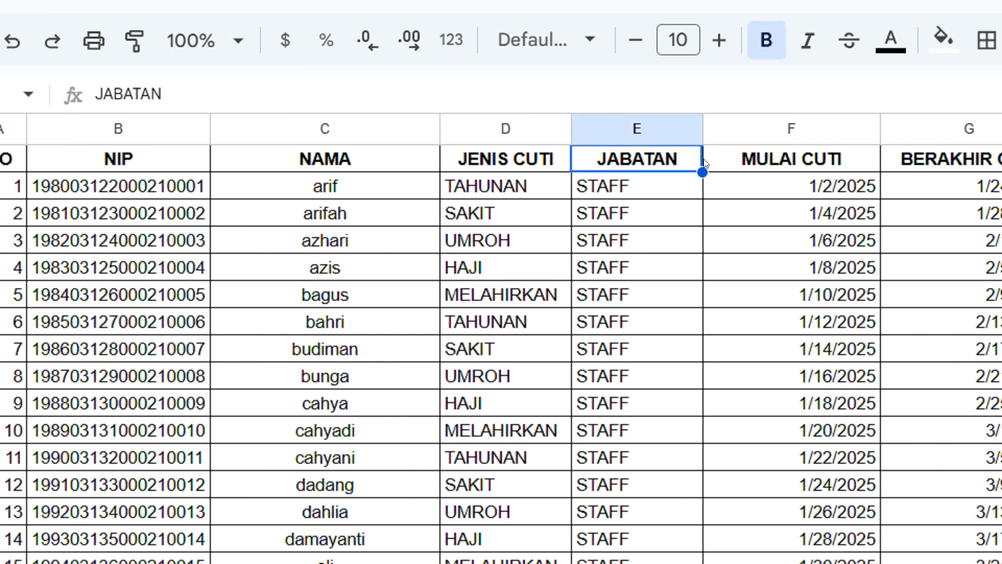
pyautogui.click(752, 162)
pyautogui.click(966, 161)
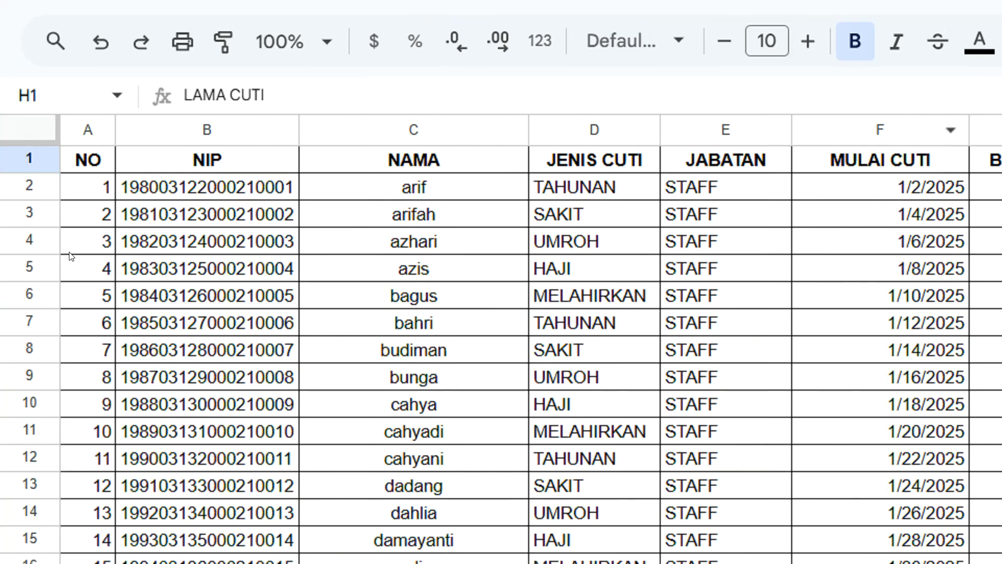
pyautogui.click(77, 167)
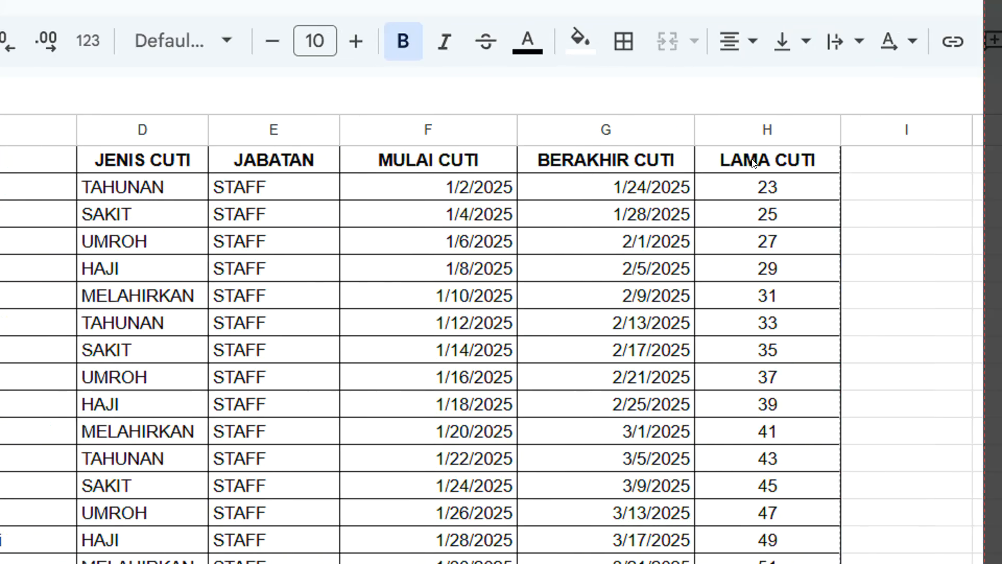
pyautogui.keyDown('shift'); pyautogui.click(753, 163); pyautogui.keyUp('shift')
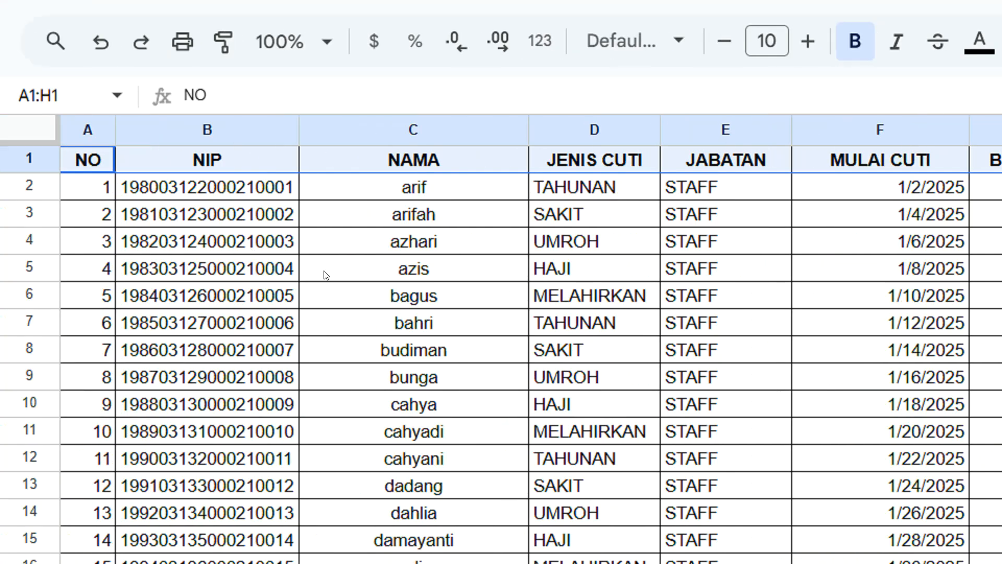
# Return to the DASHBOARD PENCARIAN sheet with cell A3 selected.
pyautogui.scroll(-2, 324, 275)
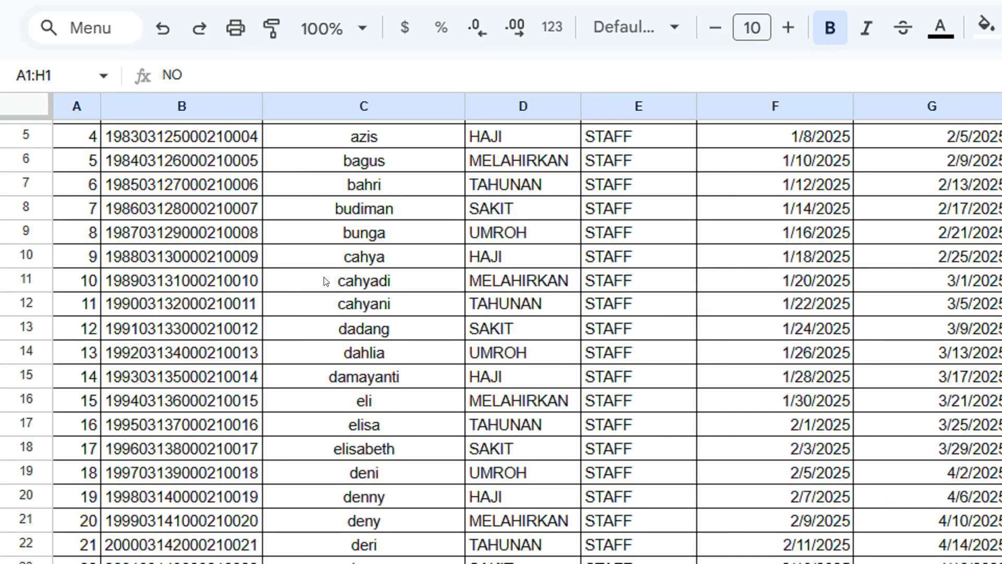
pyautogui.scroll(2, 324, 282)
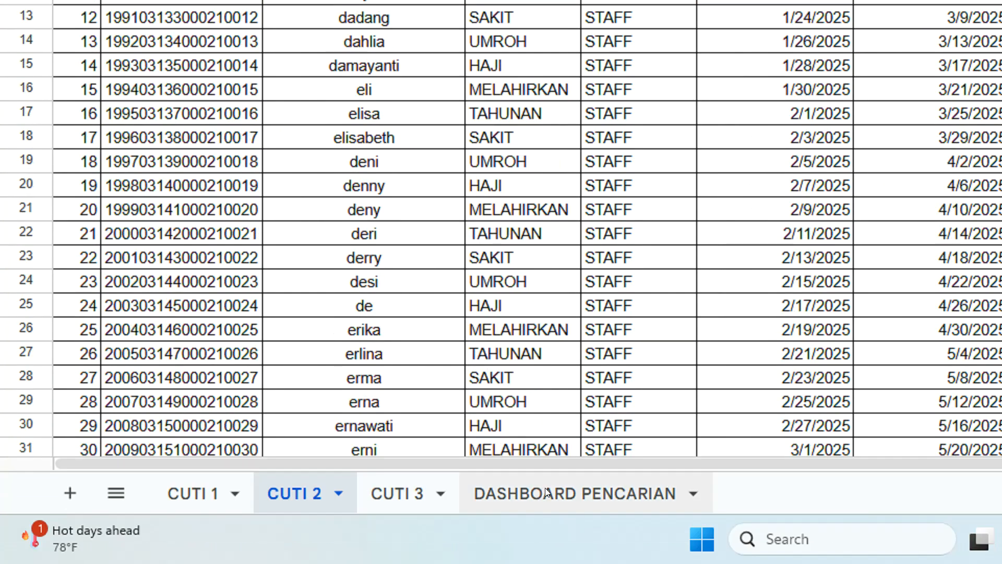
pyautogui.click(545, 487)
pyautogui.click(151, 144)
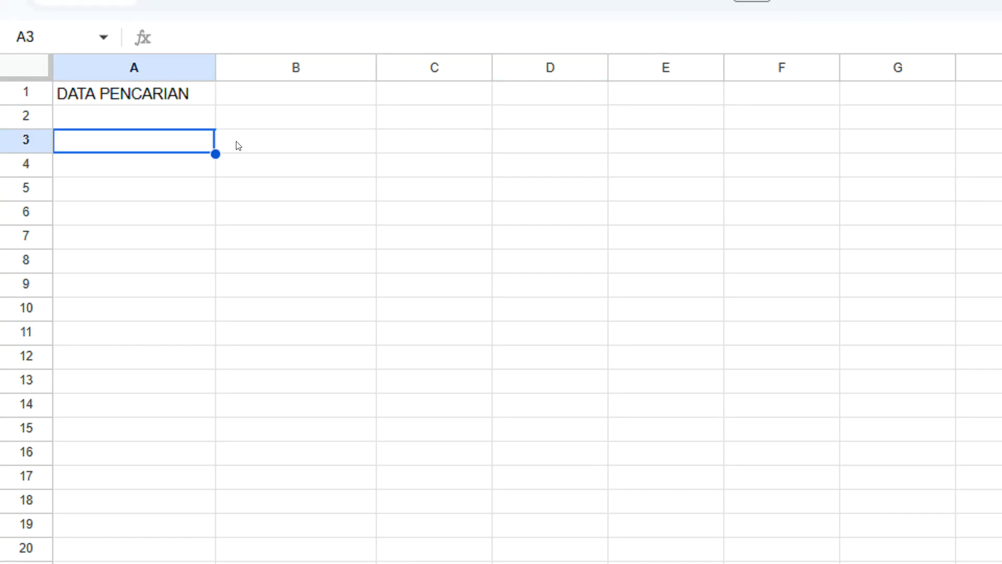
# Paste the NO through LAMA CUTI header row into row 3 starting at A3.
pyautogui.click(238, 145)
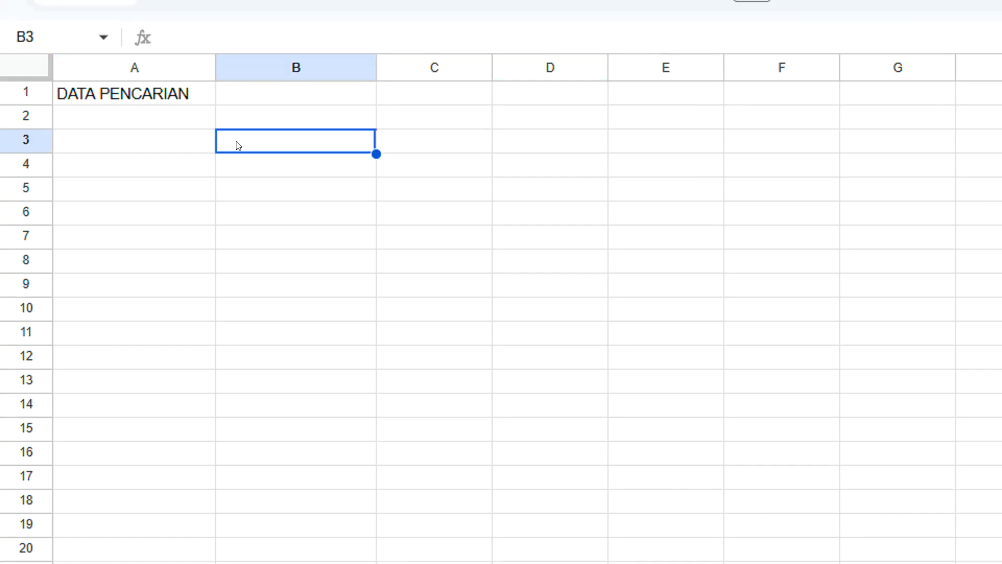
pyautogui.hotkey('ctrl', 'v')
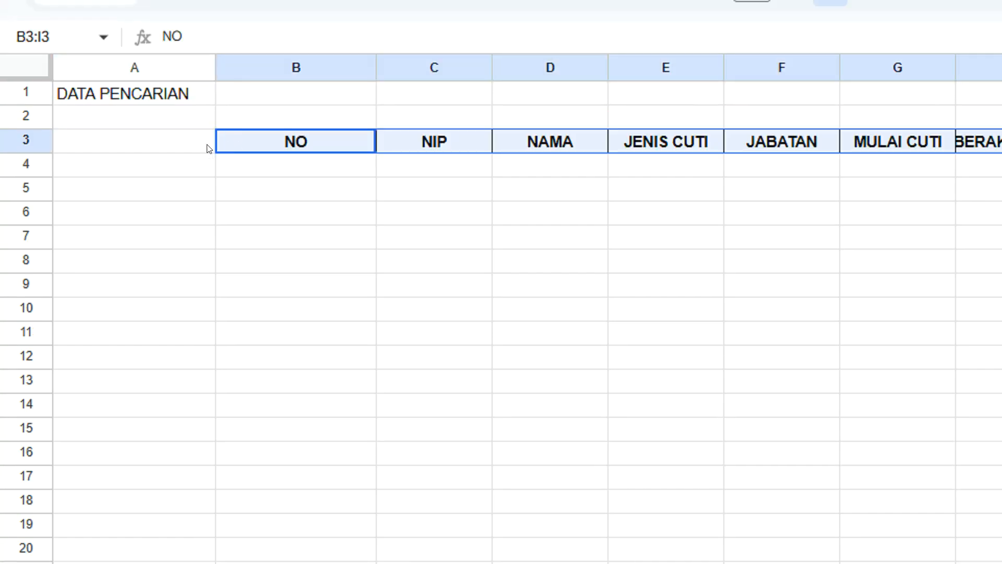
pyautogui.click(247, 99)
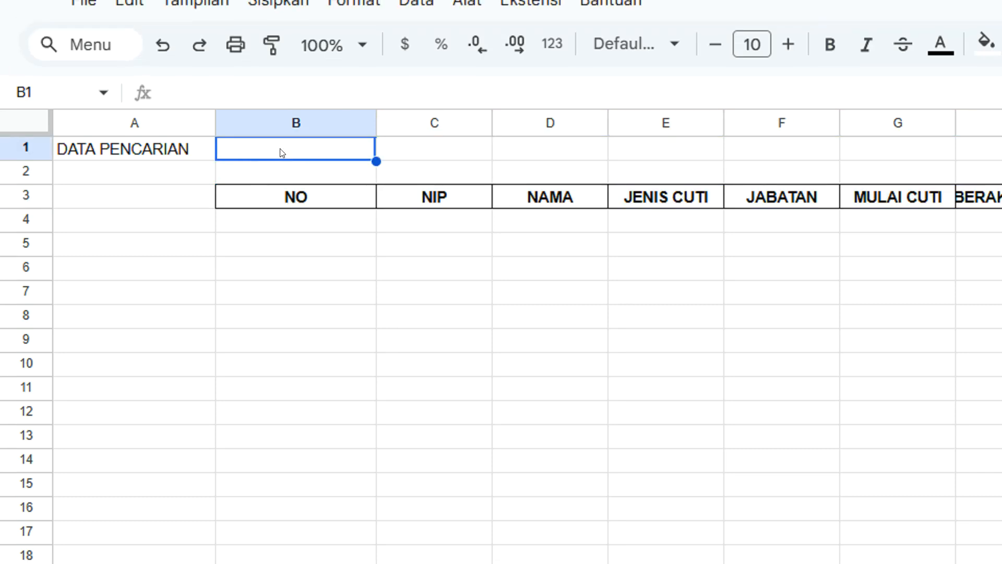
pyautogui.click(278, 220)
pyautogui.hotkey('ctrl', 'z')
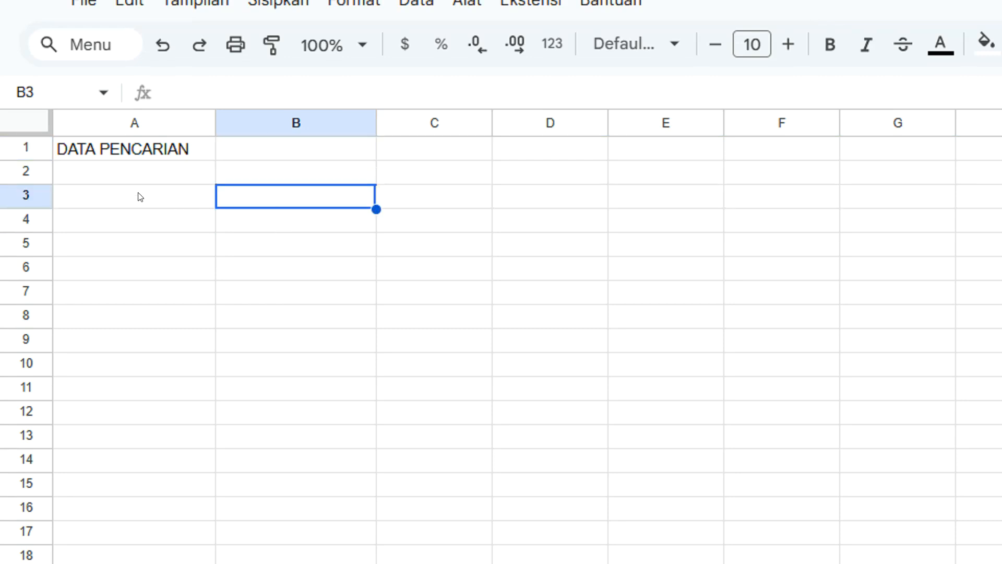
pyautogui.click(123, 193)
pyautogui.hotkey('ctrl', 'y')
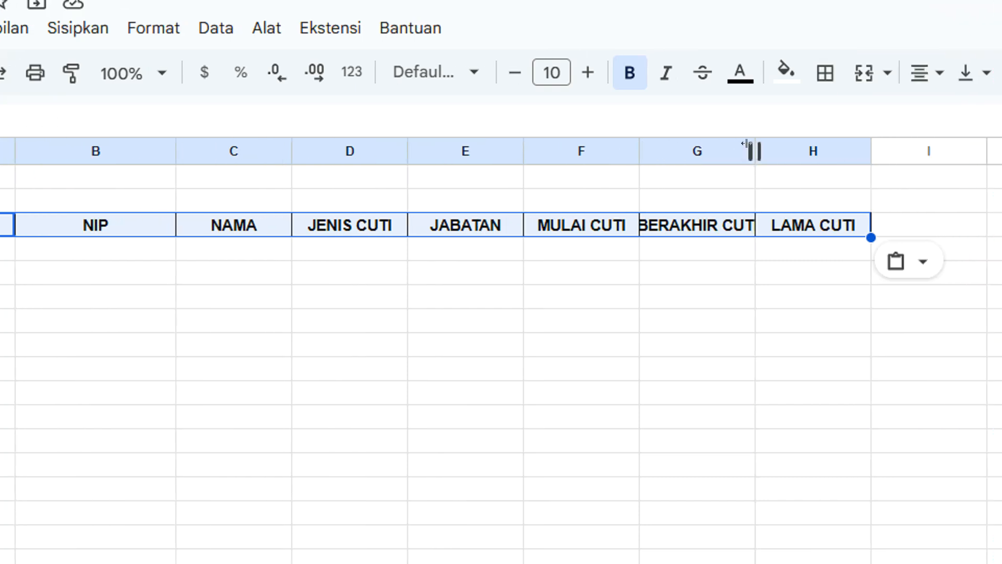
# Auto-fit columns G and F to the BERAKHIR CUTI and MULAI CUTI headers.
pyautogui.doubleClick(751, 144)
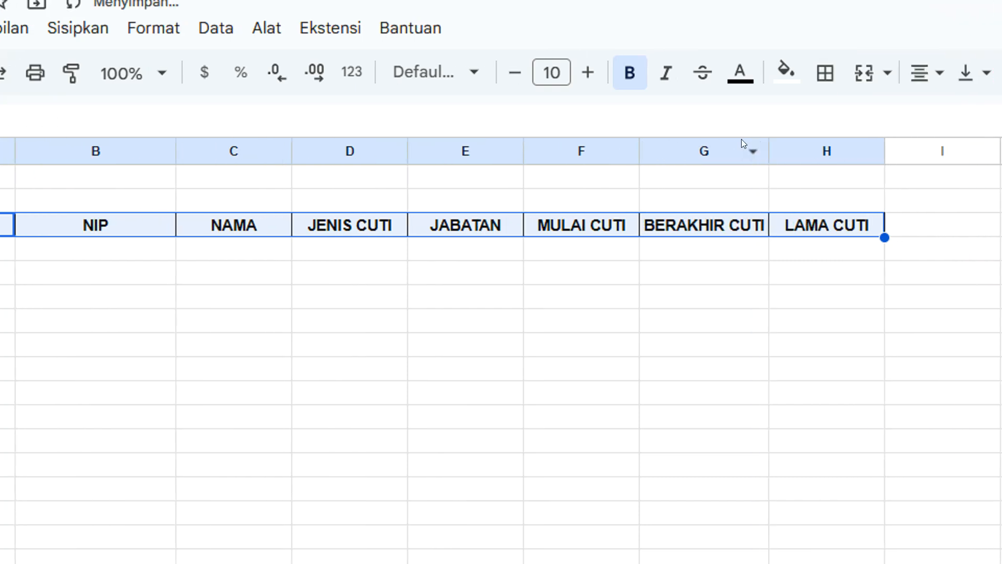
pyautogui.doubleClick(638, 146)
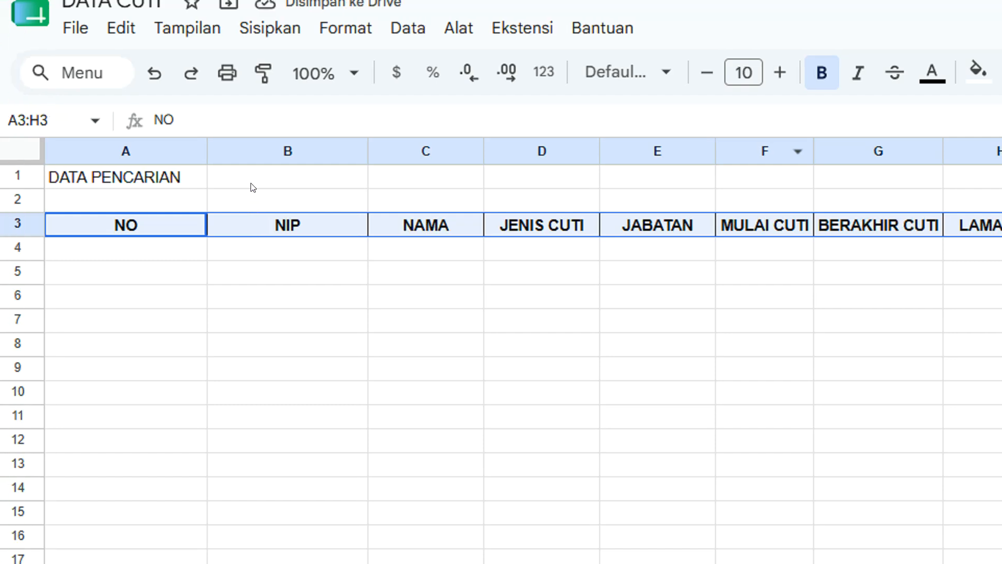
pyautogui.click(253, 184)
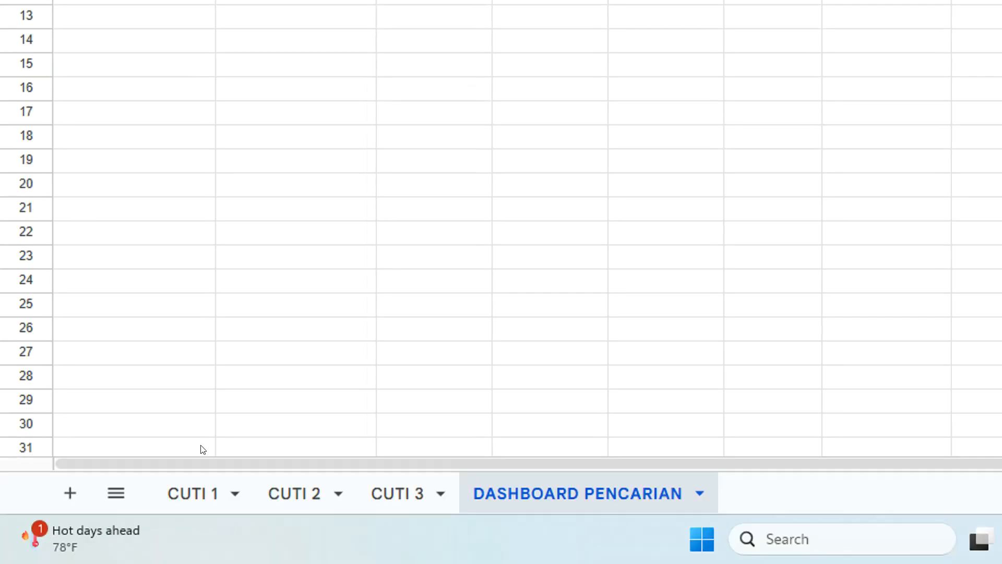
# Copy the CUTI 1 names C2:C31 (arif to erni) into J2 on the dashboard, then select B1.
pyautogui.click(199, 495)
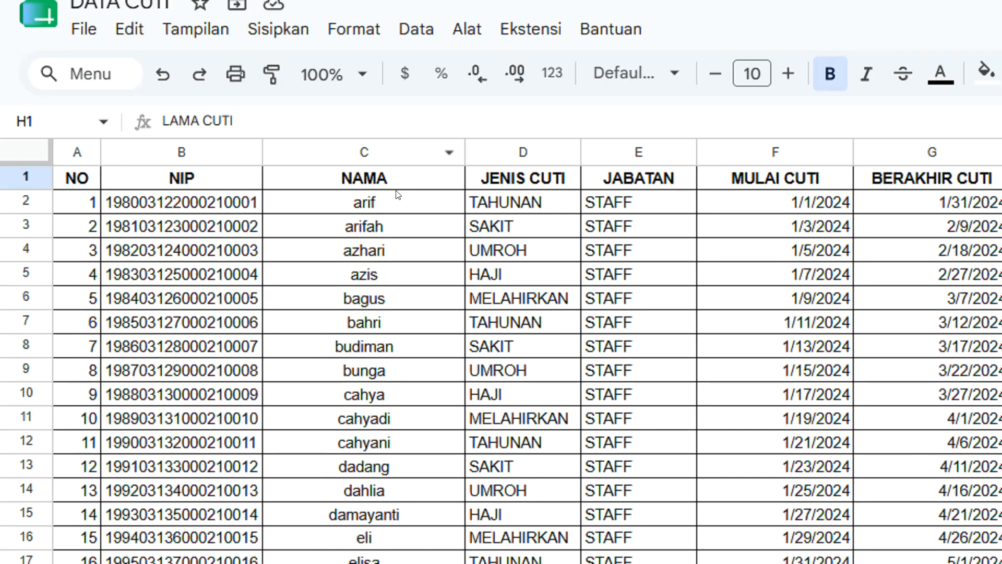
pyautogui.click(397, 204)
pyautogui.scroll(-5, 397, 204)
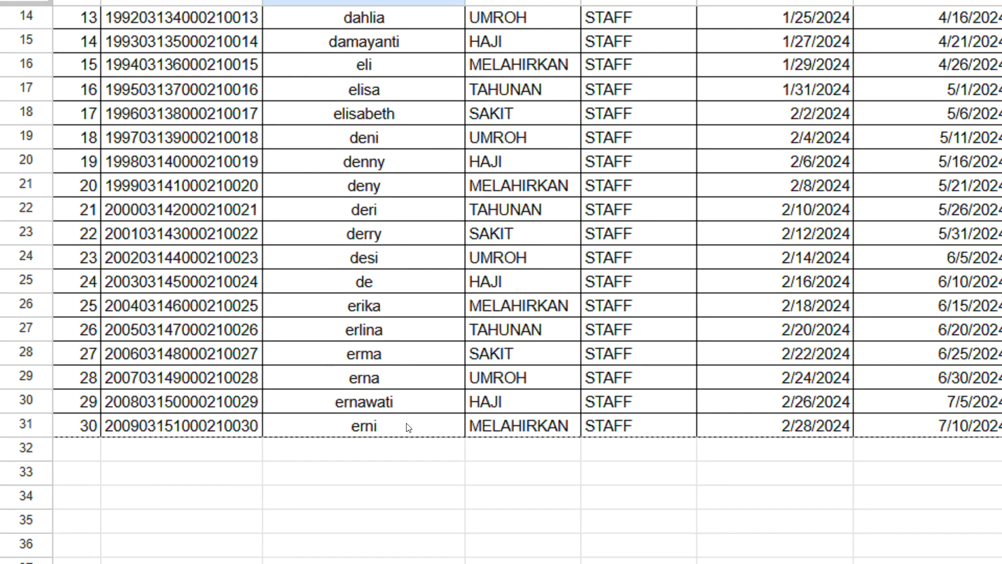
pyautogui.keyDown('shift'); pyautogui.click(408, 426); pyautogui.keyUp('shift')
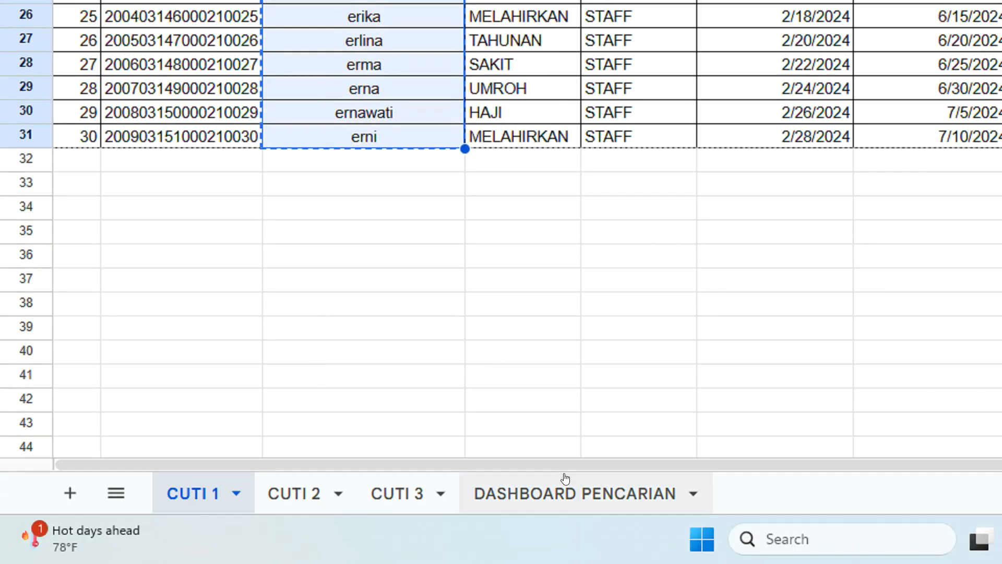
pyautogui.click(561, 484)
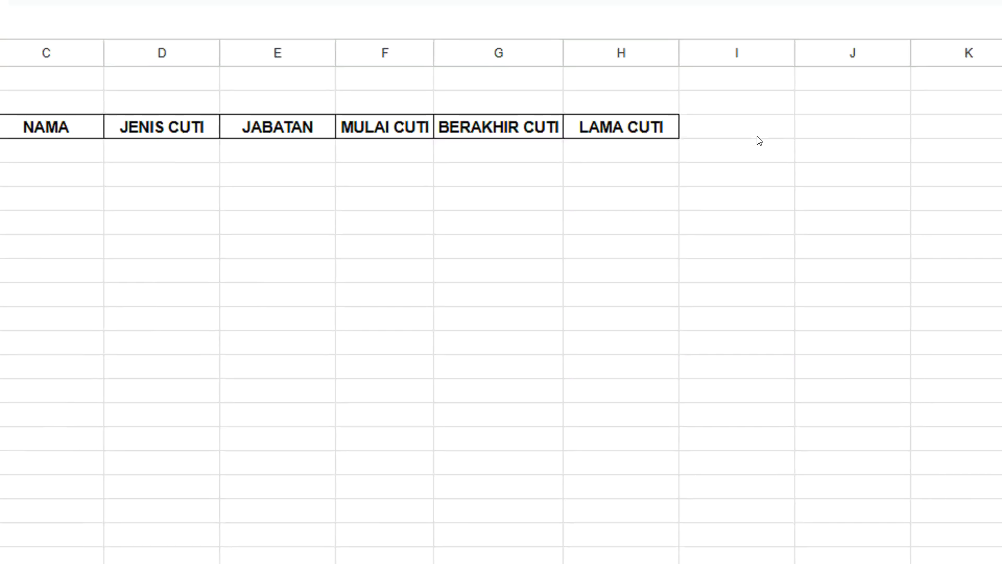
pyautogui.click(753, 137)
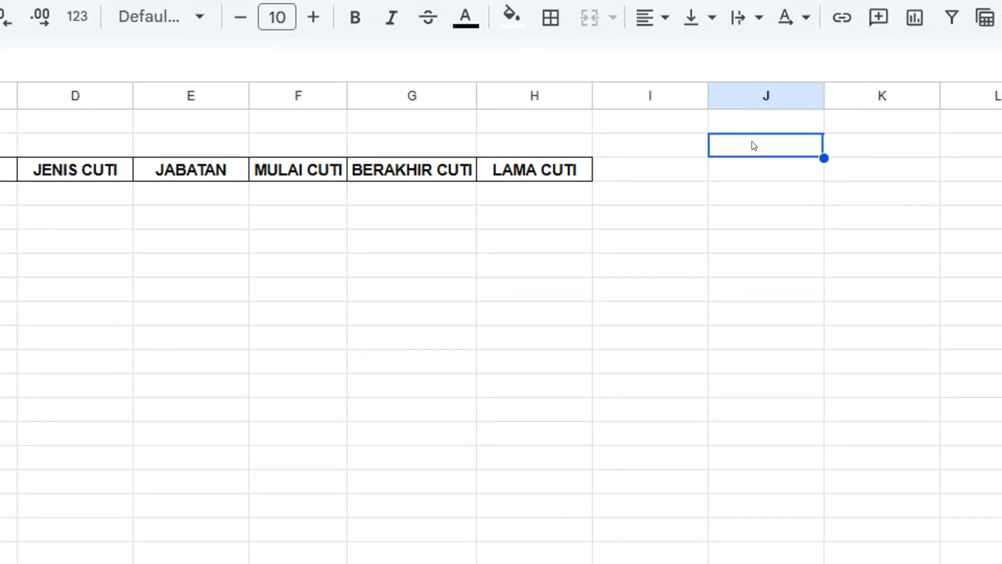
pyautogui.hotkey('ctrl', 'v')
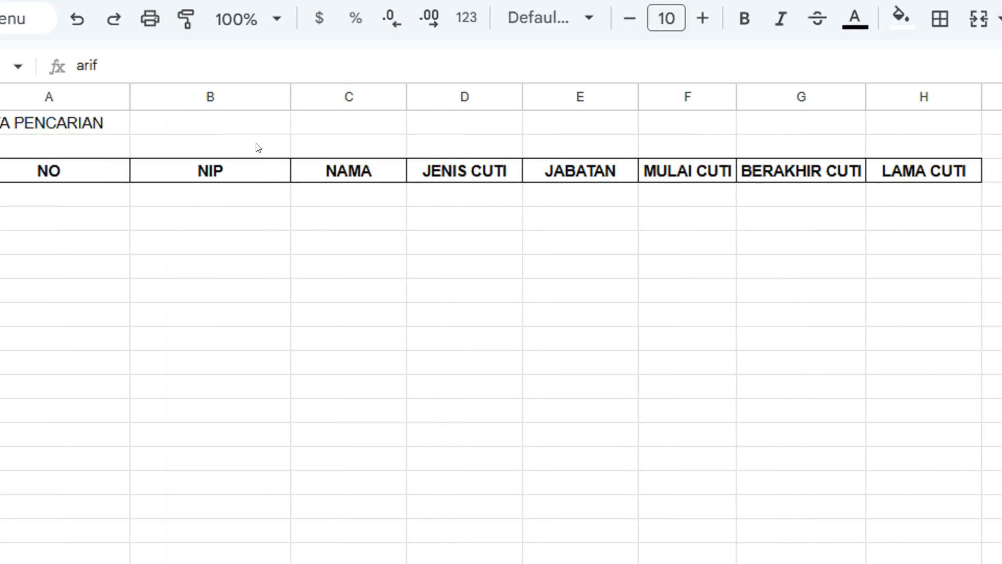
pyautogui.click(252, 145)
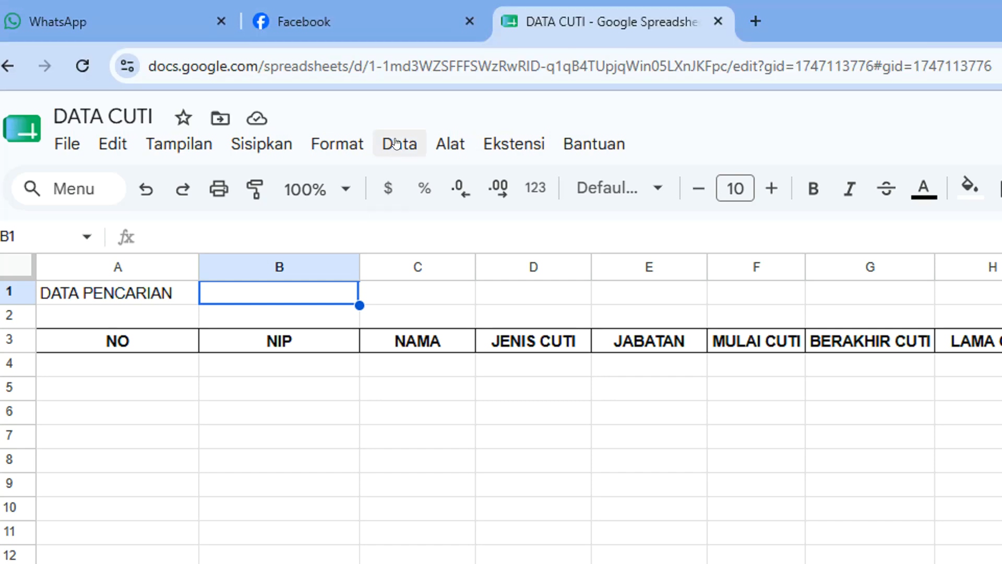
pyautogui.click(397, 1)
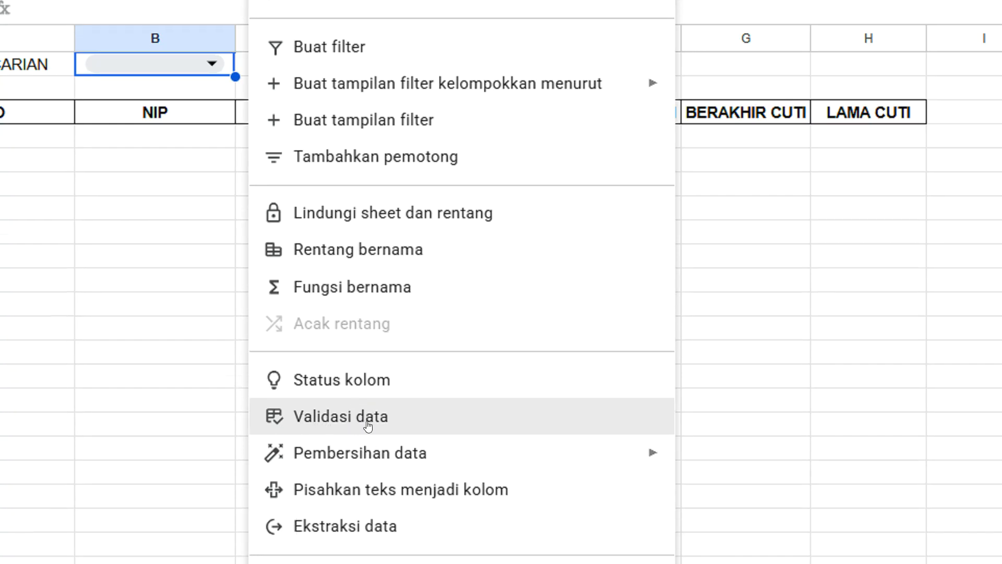
# Replace B1's validation rule with a dropdown sourced from the range J2:J31.
pyautogui.click(323, 418)
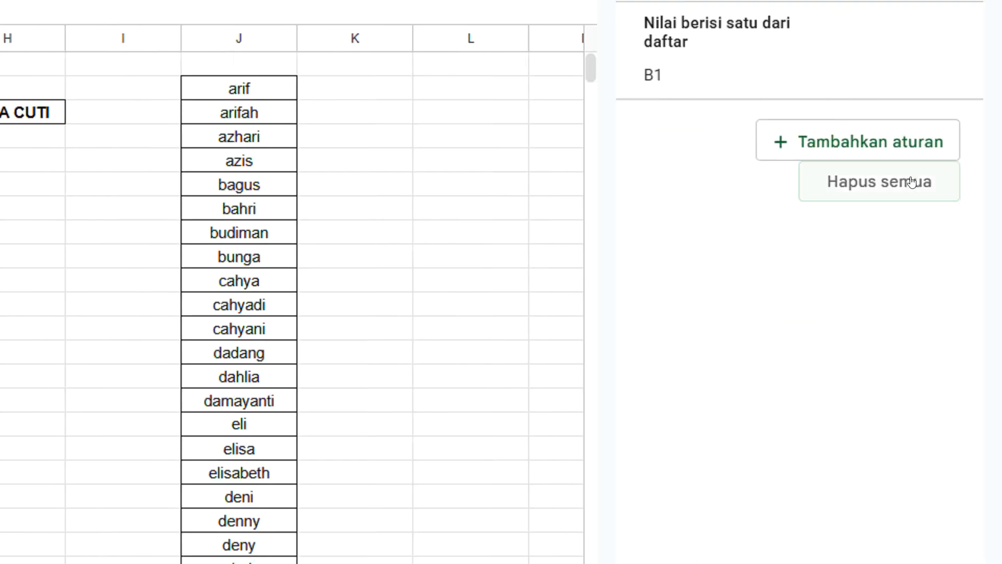
pyautogui.click(911, 181)
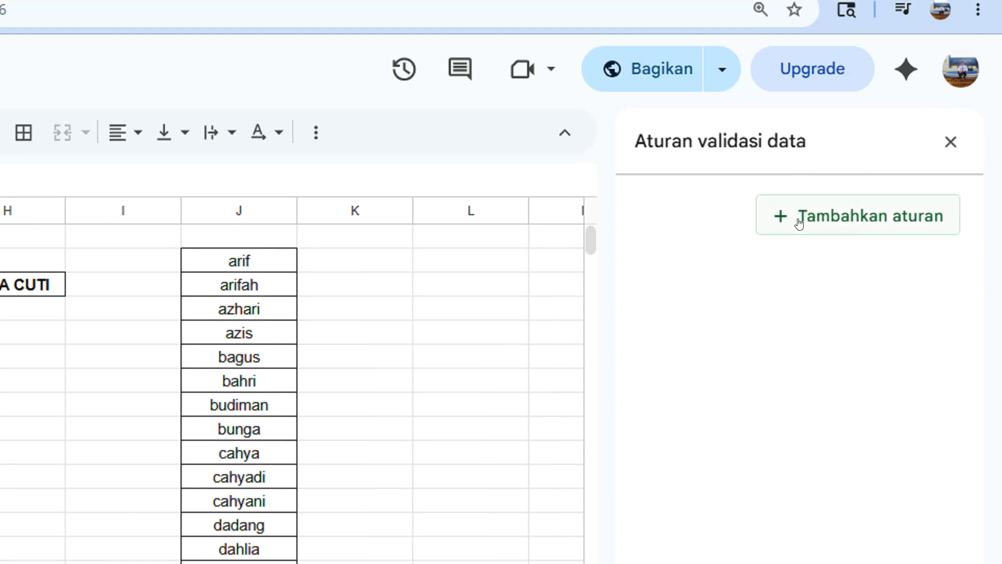
pyautogui.click(799, 224)
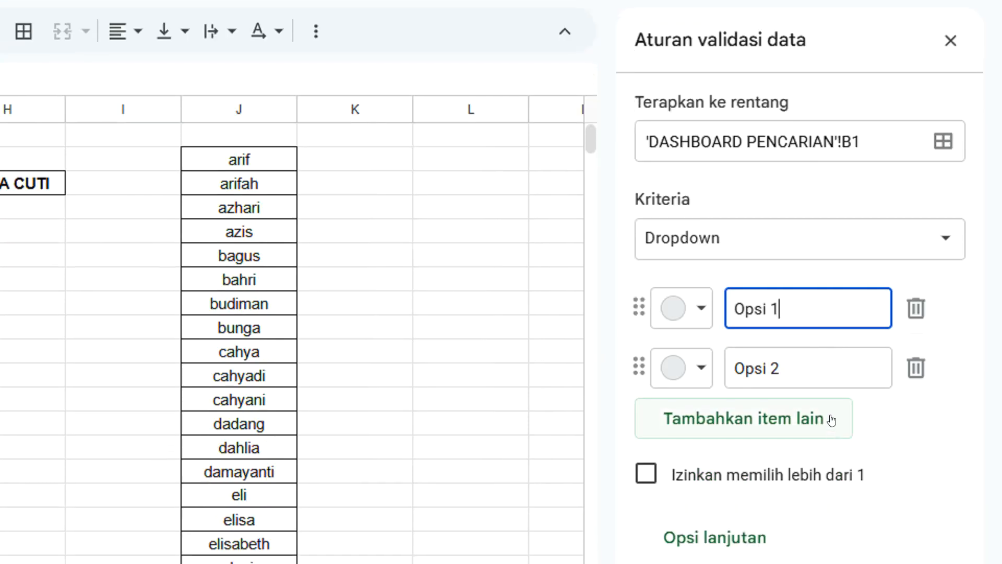
pyautogui.click(834, 248)
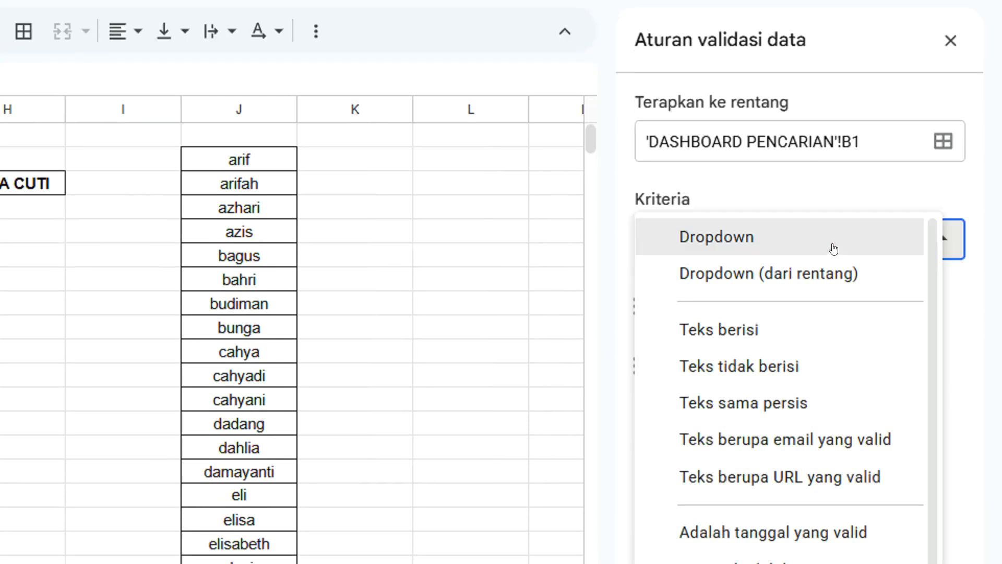
pyautogui.click(817, 274)
pyautogui.click(760, 307)
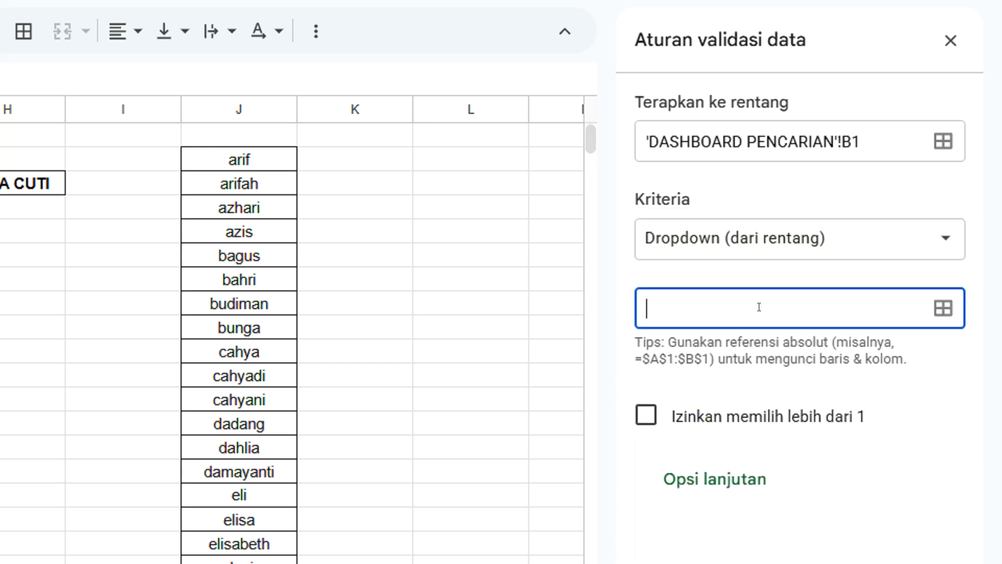
pyautogui.click(257, 163)
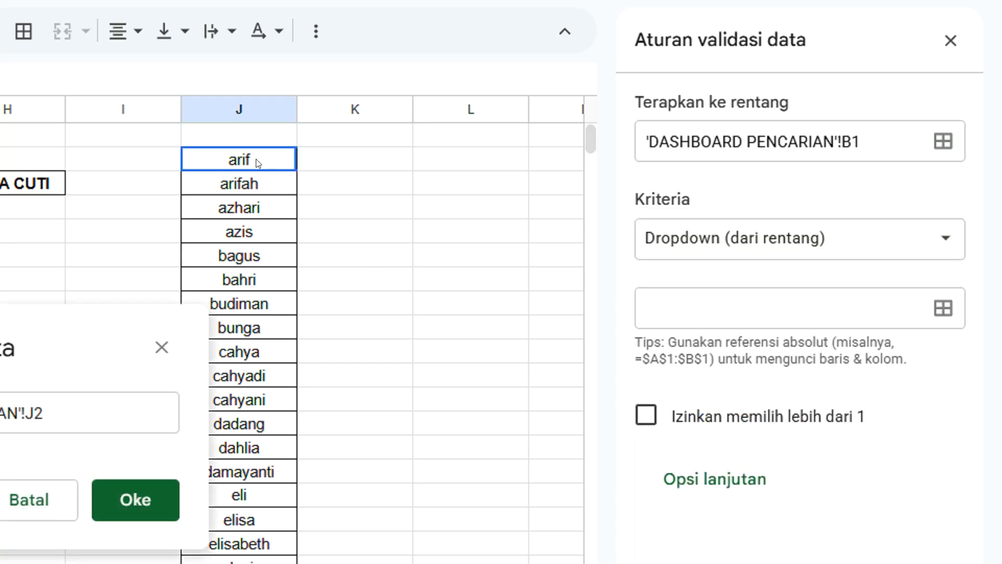
pyautogui.moveTo(258, 163); pyautogui.dragTo(255, 563)
pyautogui.moveTo(255, 421); pyautogui.dragTo(286, 500)
pyautogui.moveTo(289, 340); pyautogui.dragTo(288, 331)
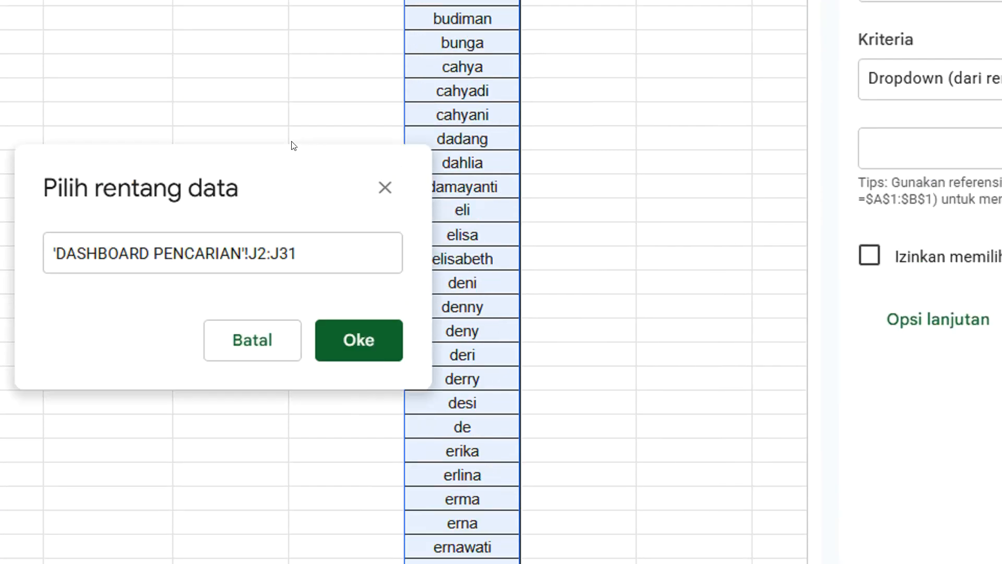
pyautogui.click(347, 327)
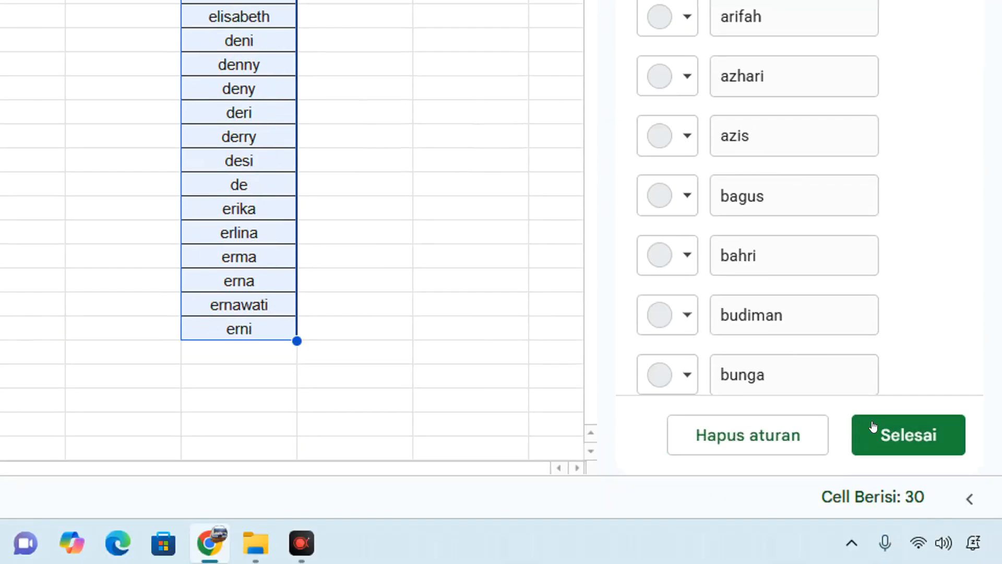
pyautogui.click(873, 426)
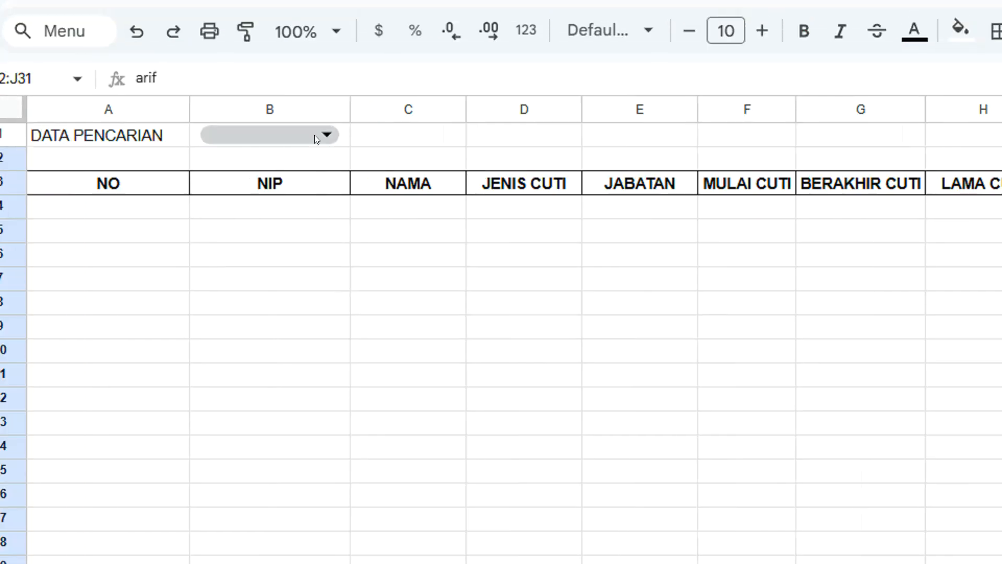
pyautogui.click(314, 134)
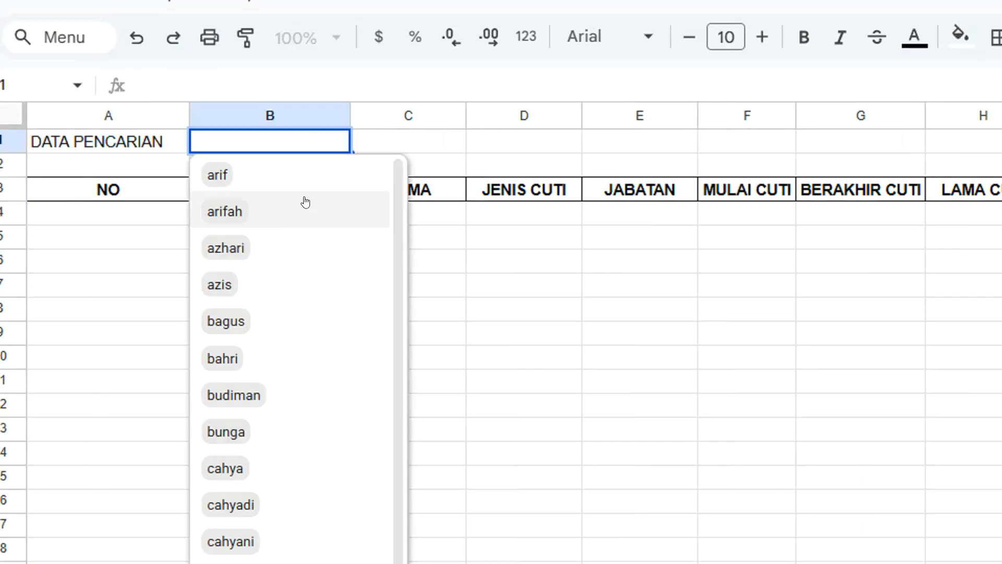
pyautogui.scroll(-7, 274, 329)
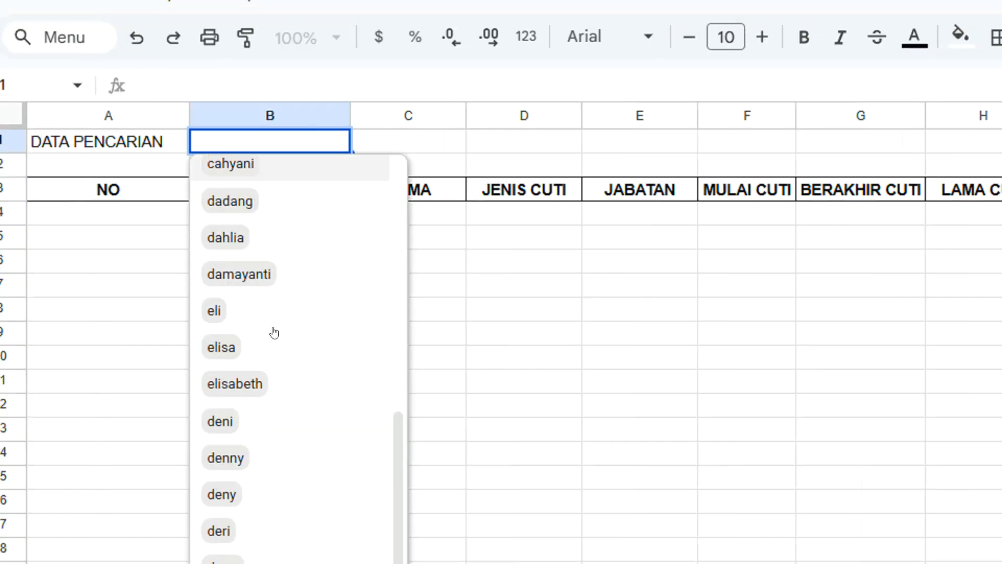
pyautogui.scroll(7, 274, 333)
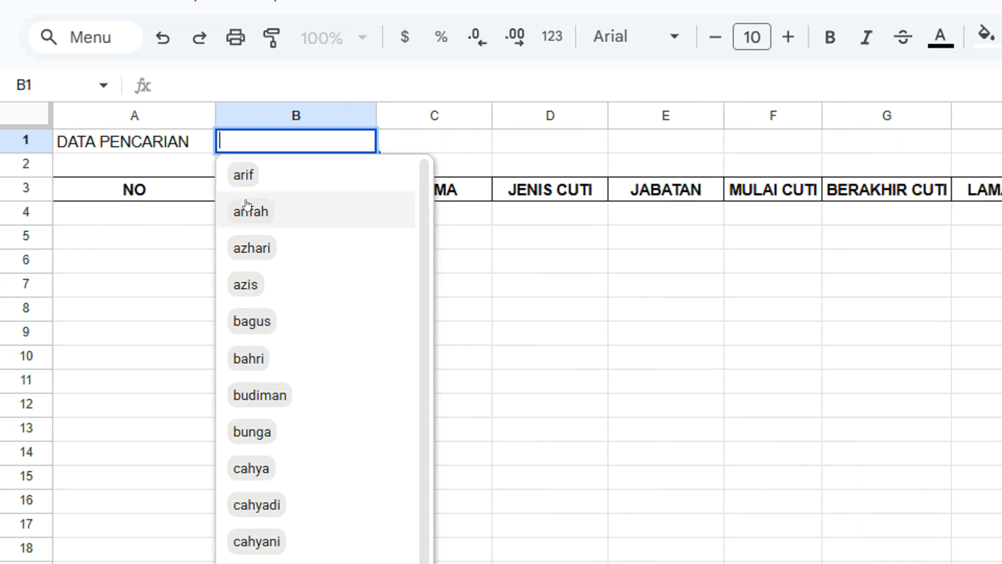
pyautogui.click(422, 146)
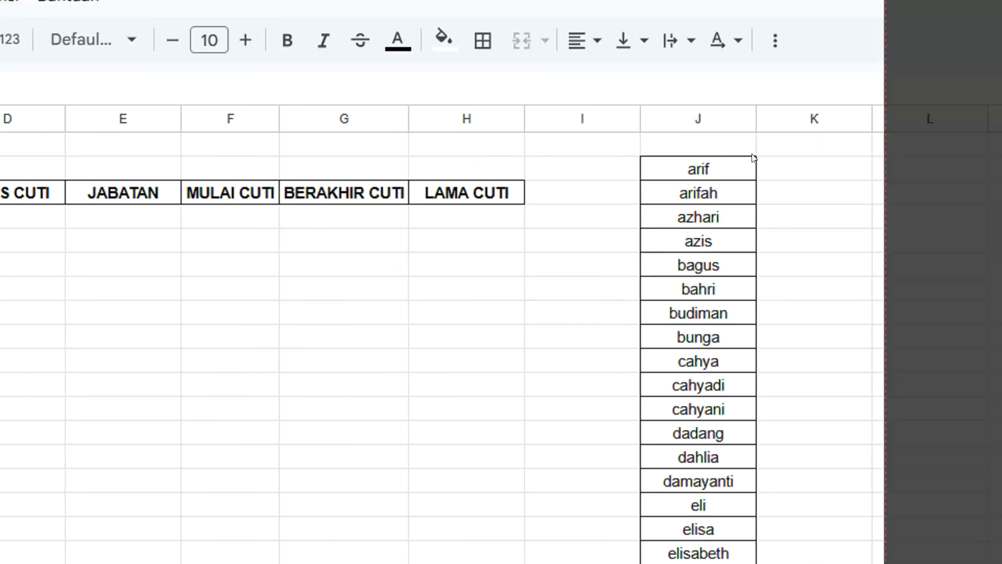
pyautogui.click(670, 134)
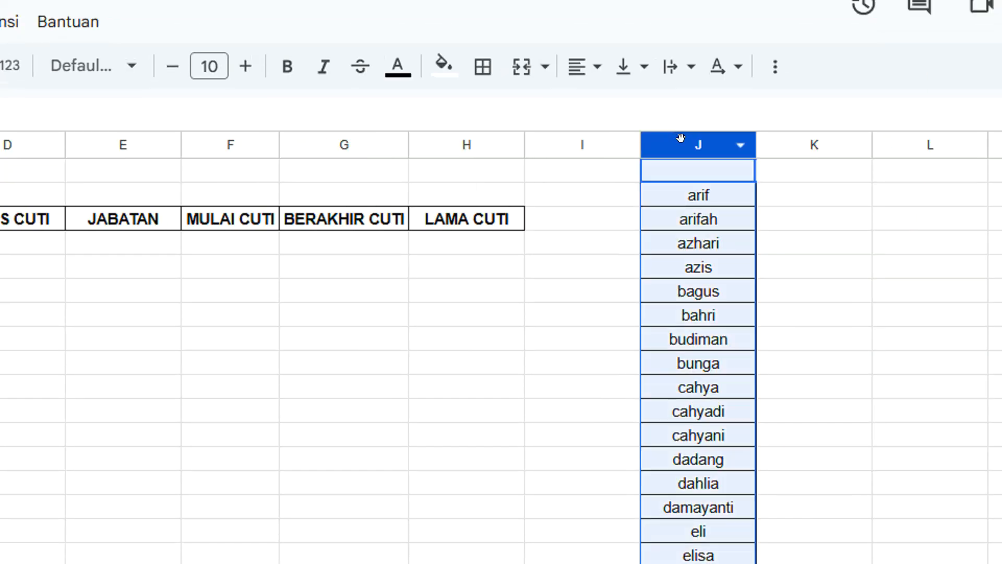
pyautogui.rightClick(677, 137)
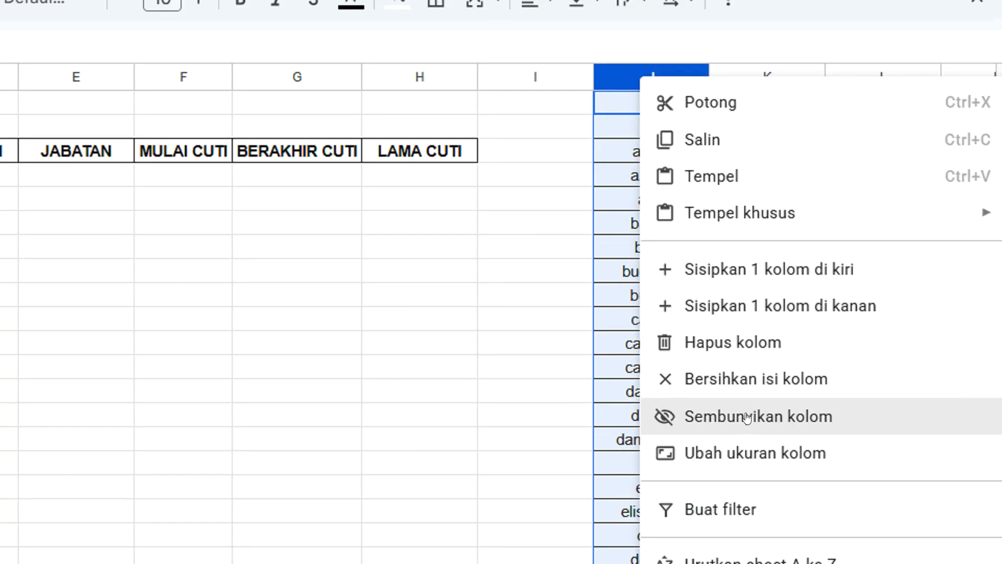
pyautogui.click(758, 470)
pyautogui.click(574, 151)
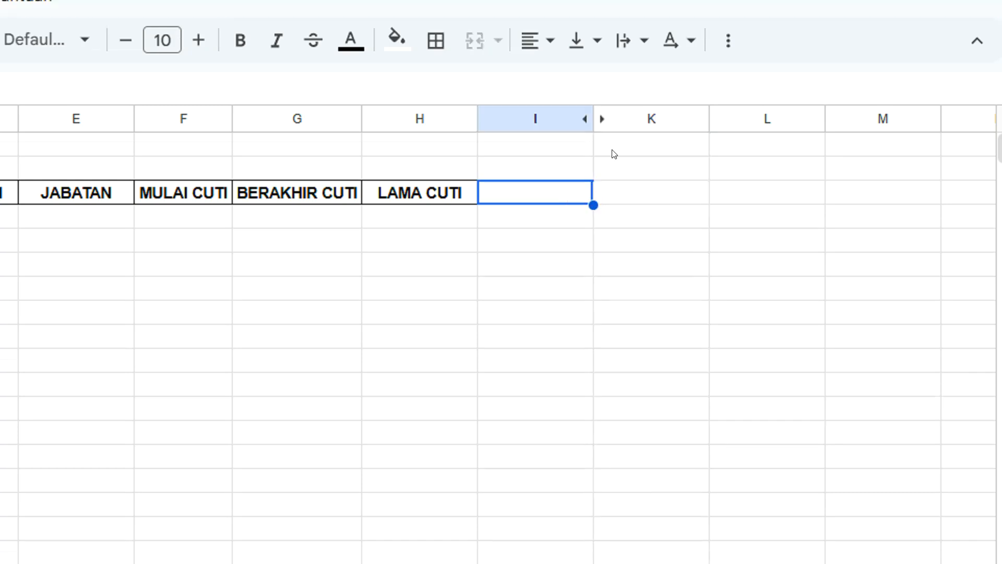
pyautogui.click(530, 227)
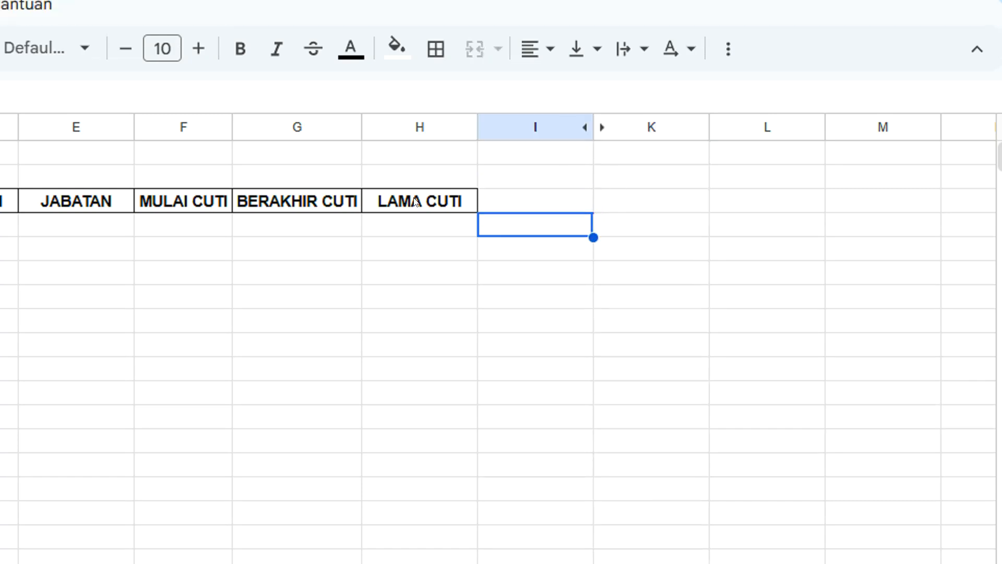
pyautogui.click(415, 201)
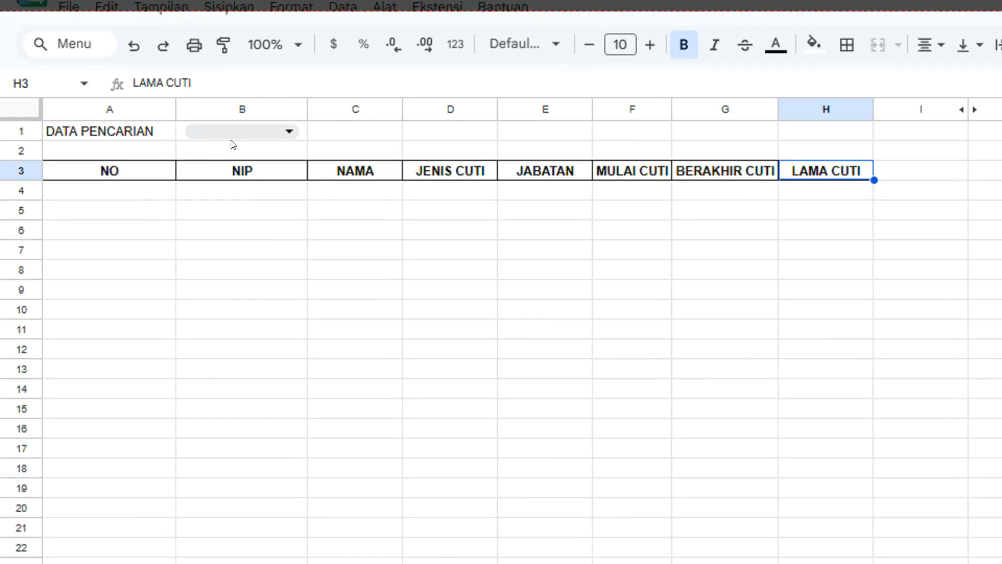
pyautogui.click(106, 197)
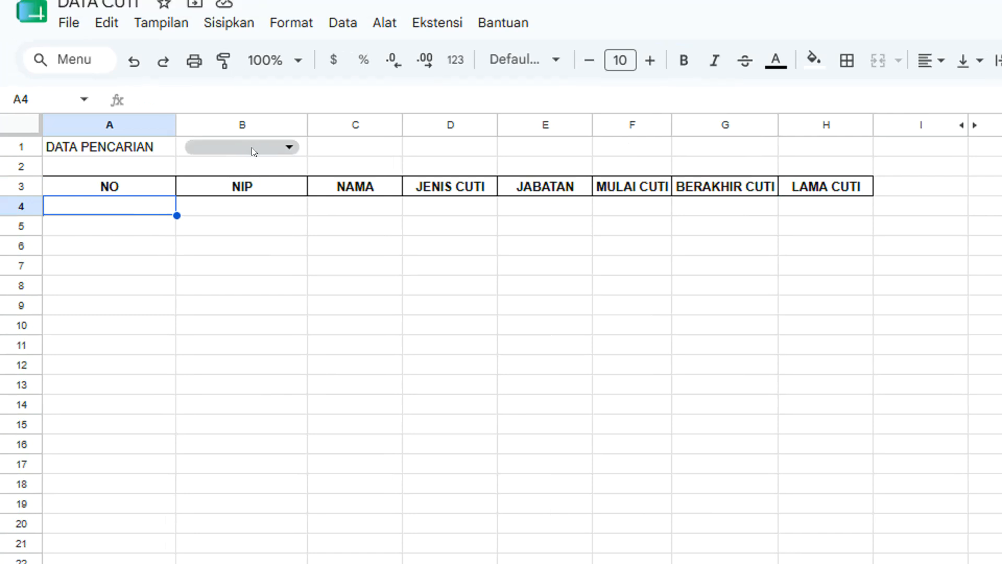
pyautogui.click(252, 147)
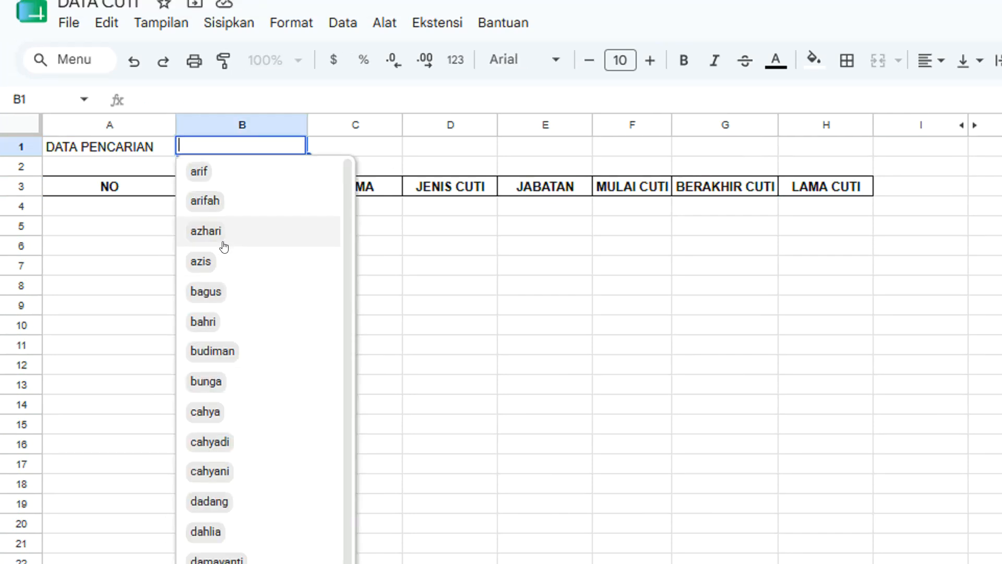
pyautogui.click(161, 155)
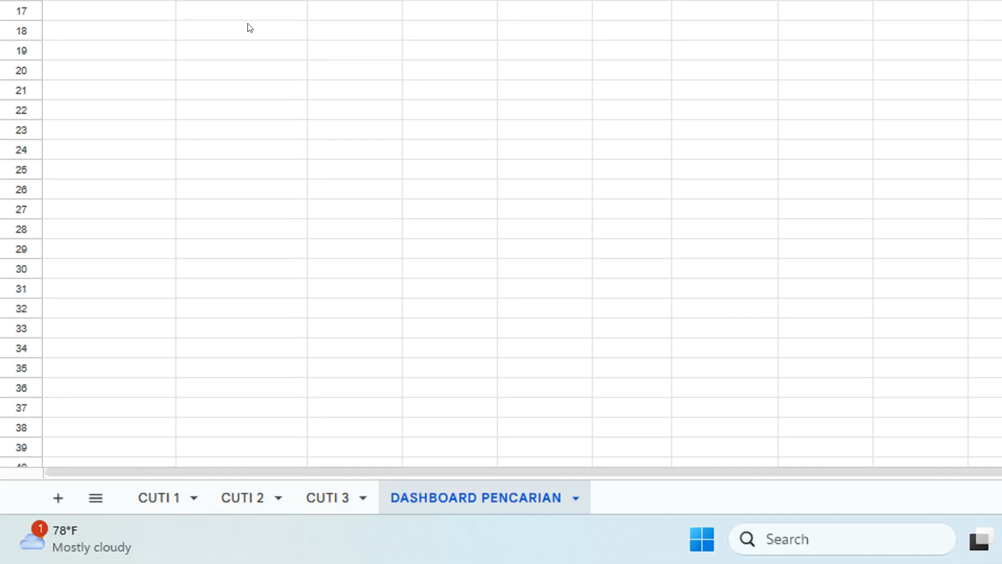
pyautogui.click(146, 142)
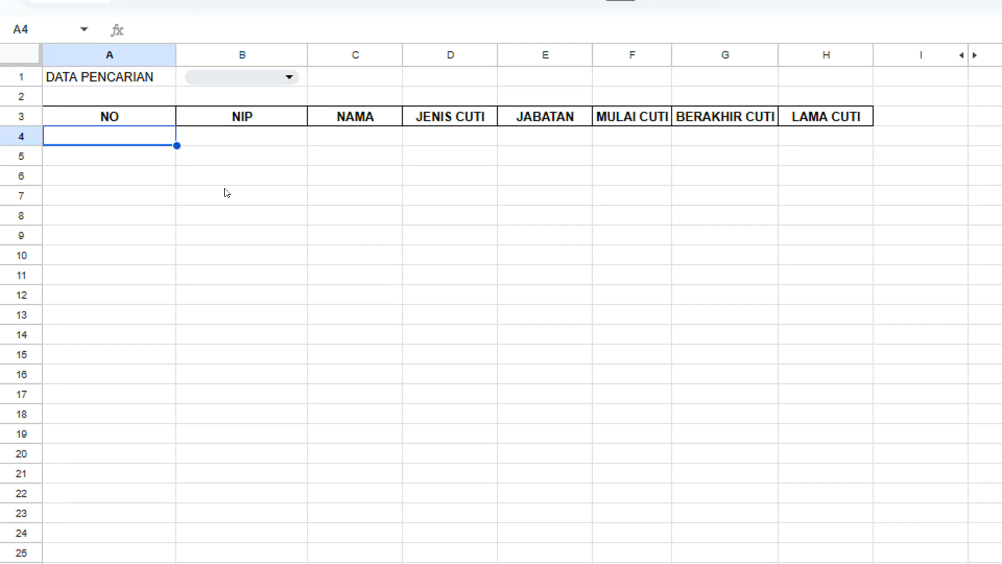
# Start A4's formula as =FILTER(VSTACK( using autocomplete.
pyautogui.write('=FIL')
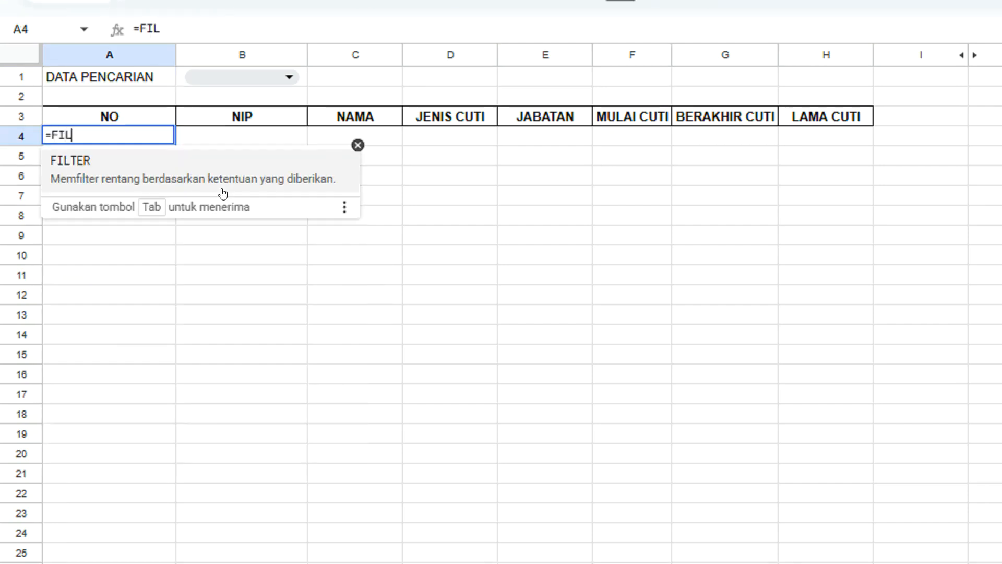
pyautogui.click(124, 169)
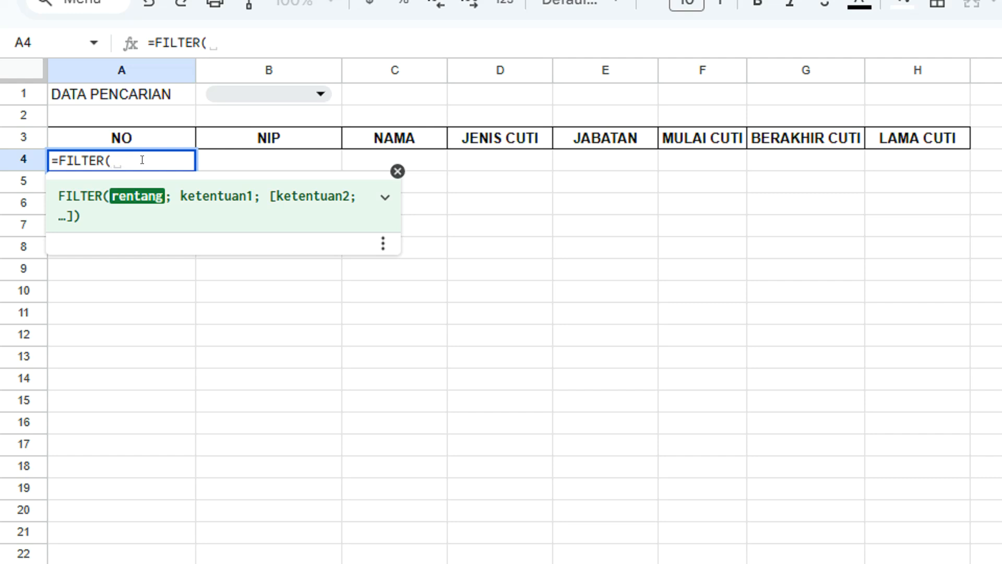
pyautogui.write('VS')
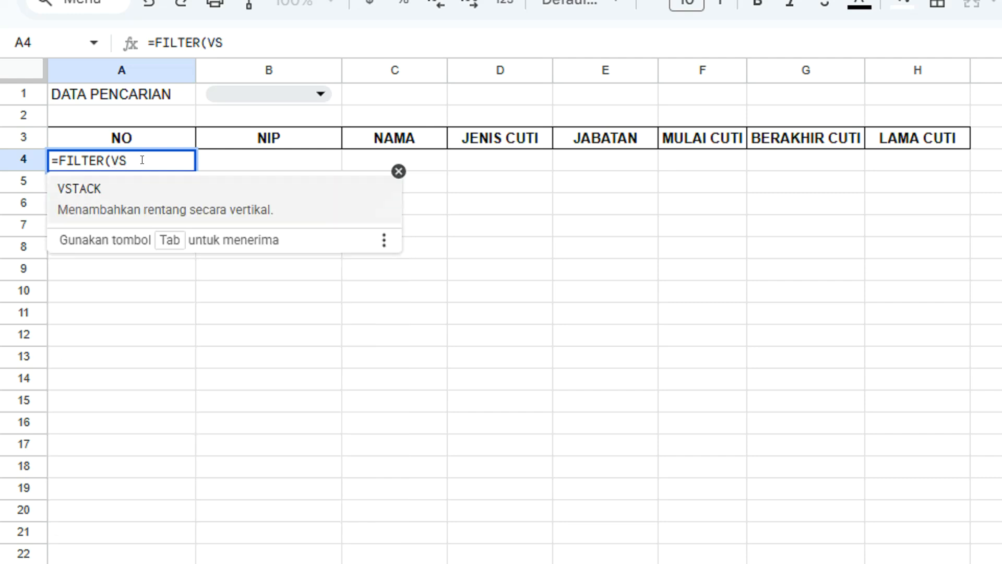
pyautogui.click(156, 193)
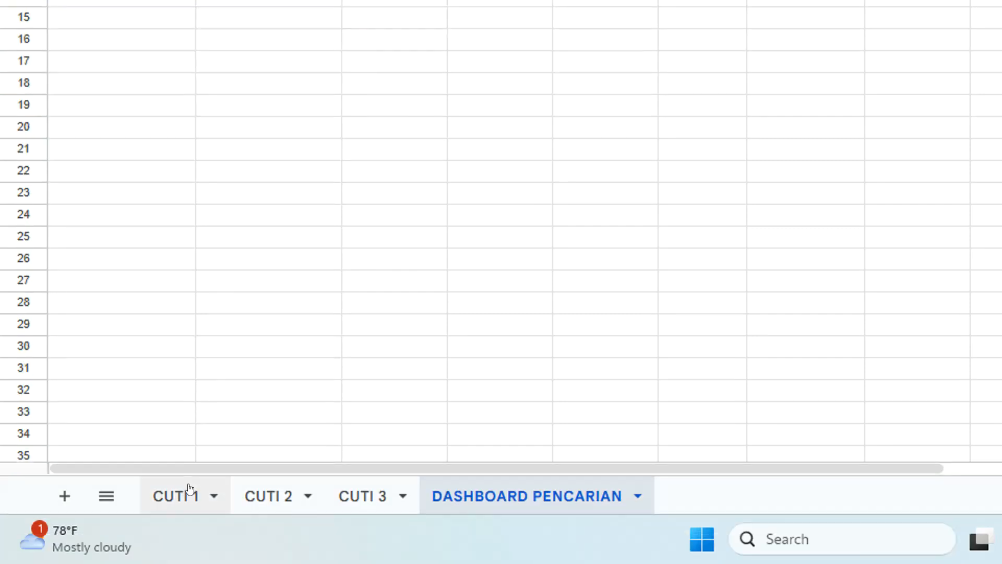
# Add 'CUTI 1'!A2:H31 as the first stacked range, followed by a semicolon.
pyautogui.click(176, 493)
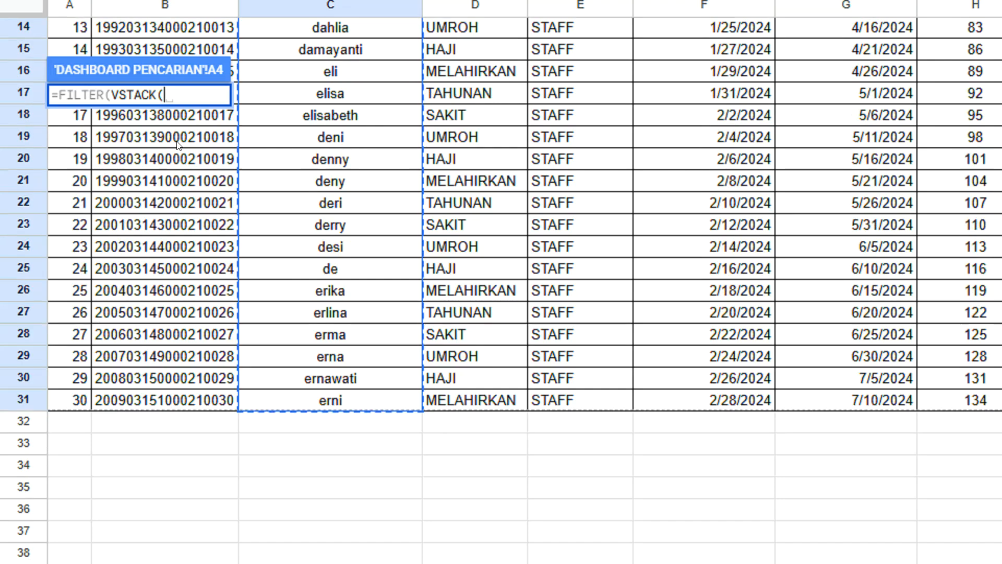
pyautogui.scroll(3, 180, 142)
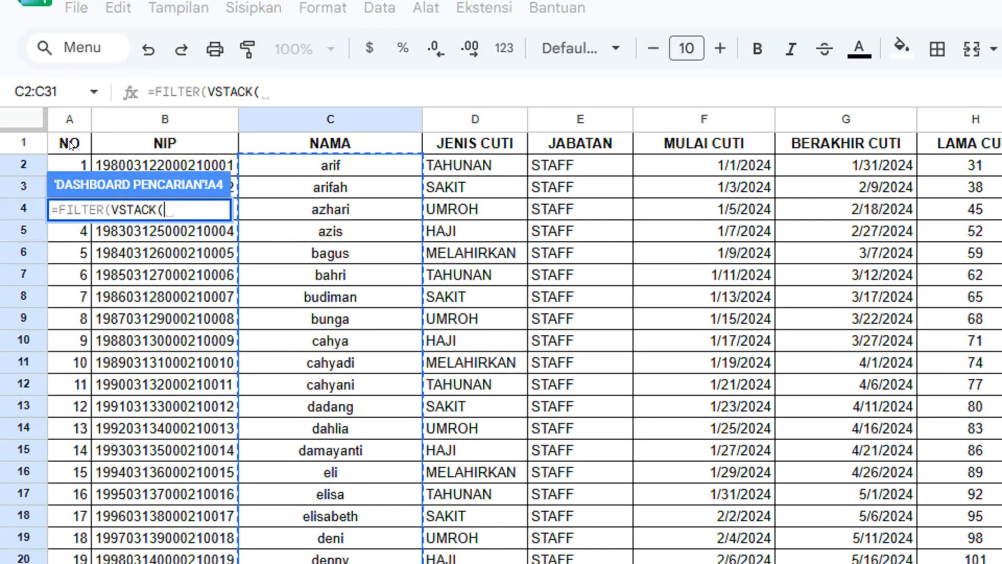
pyautogui.click(74, 162)
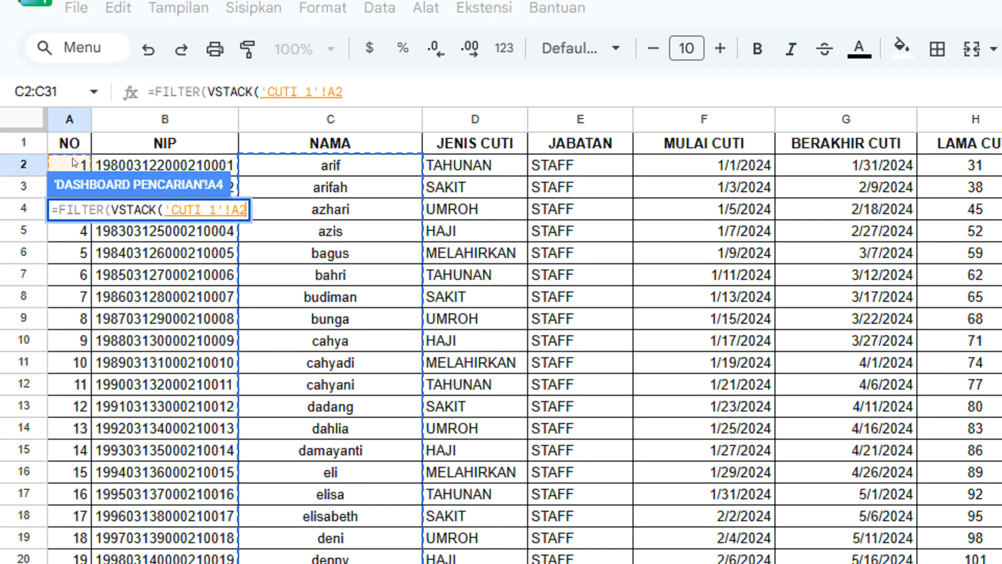
pyautogui.moveTo(74, 163); pyautogui.dragTo(973, 348)
pyautogui.moveTo(747, 348); pyautogui.dragTo(757, 563)
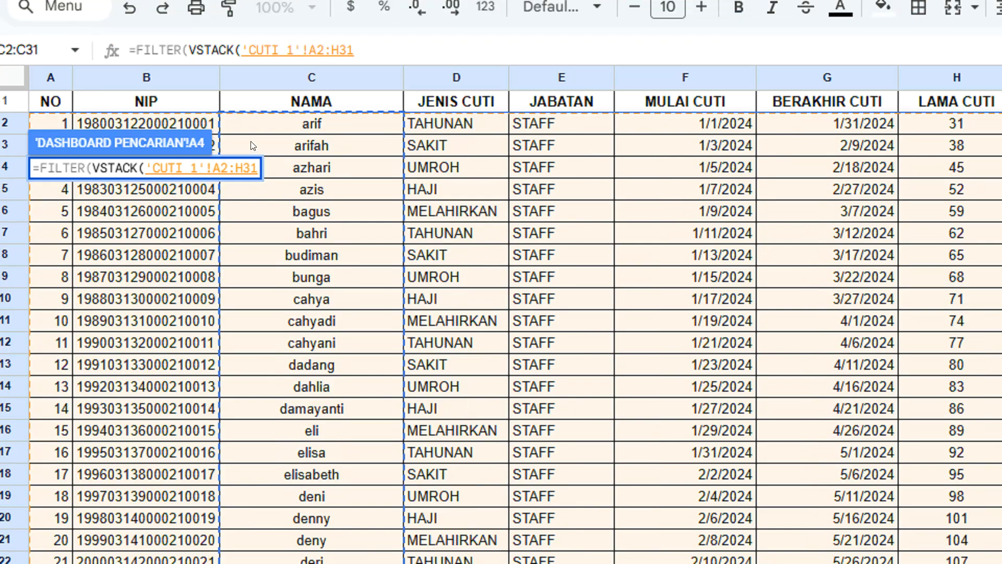
pyautogui.write(';')
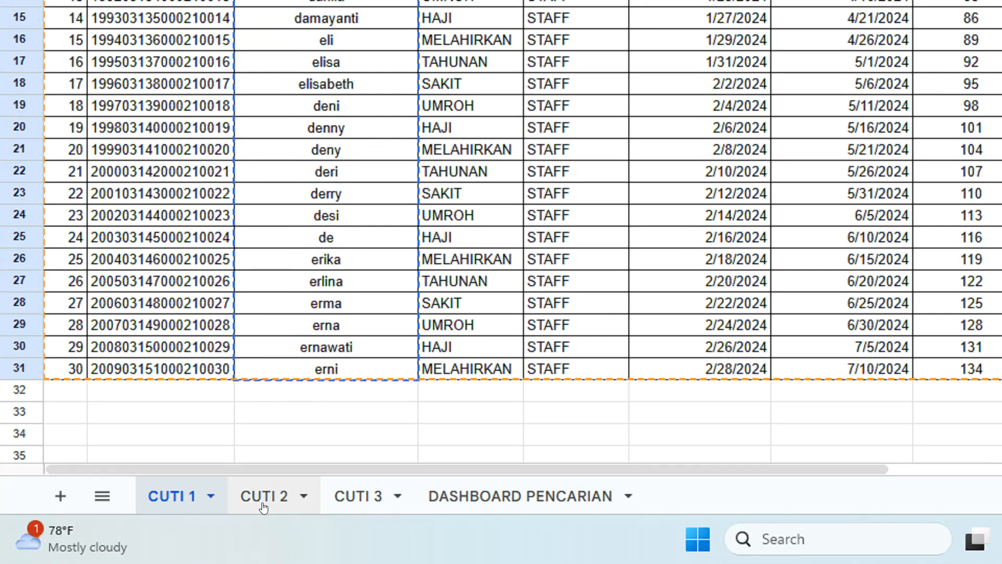
pyautogui.click(258, 502)
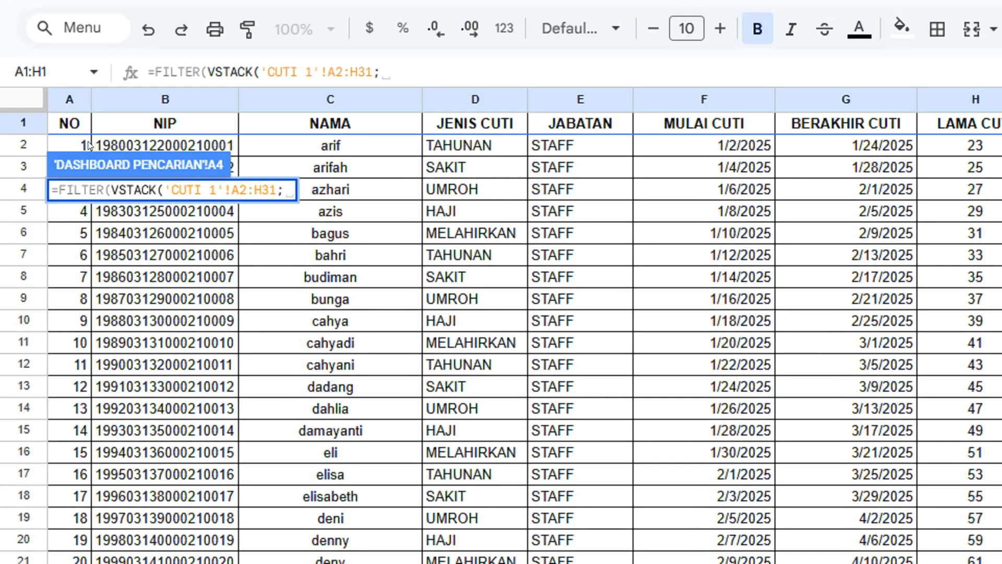
# Add 'CUTI 2'!A2:H31 as the second stacked range, followed by a semicolon.
pyautogui.click(90, 145)
pyautogui.moveTo(92, 145); pyautogui.dragTo(950, 474)
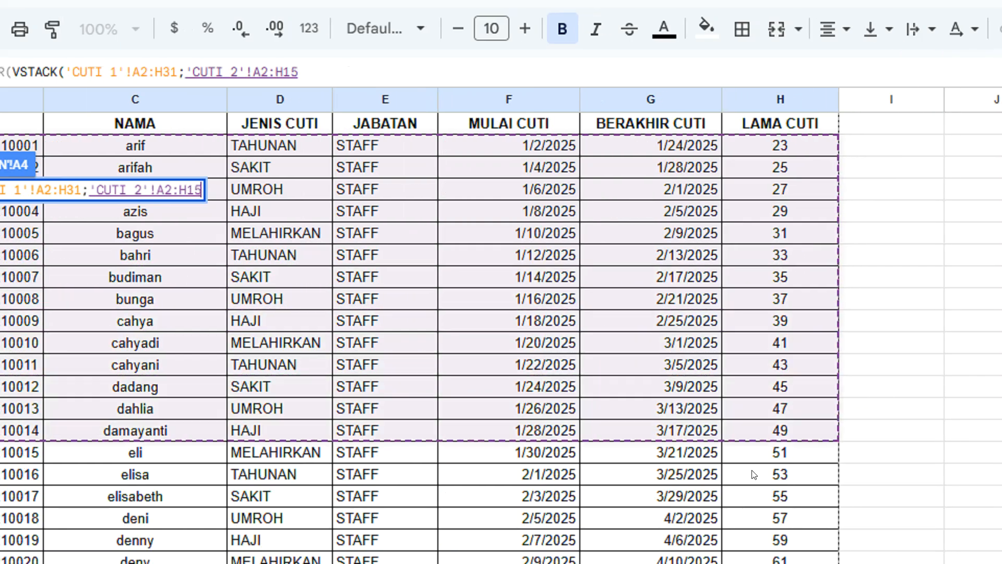
pyautogui.moveTo(753, 473); pyautogui.dragTo(792, 563)
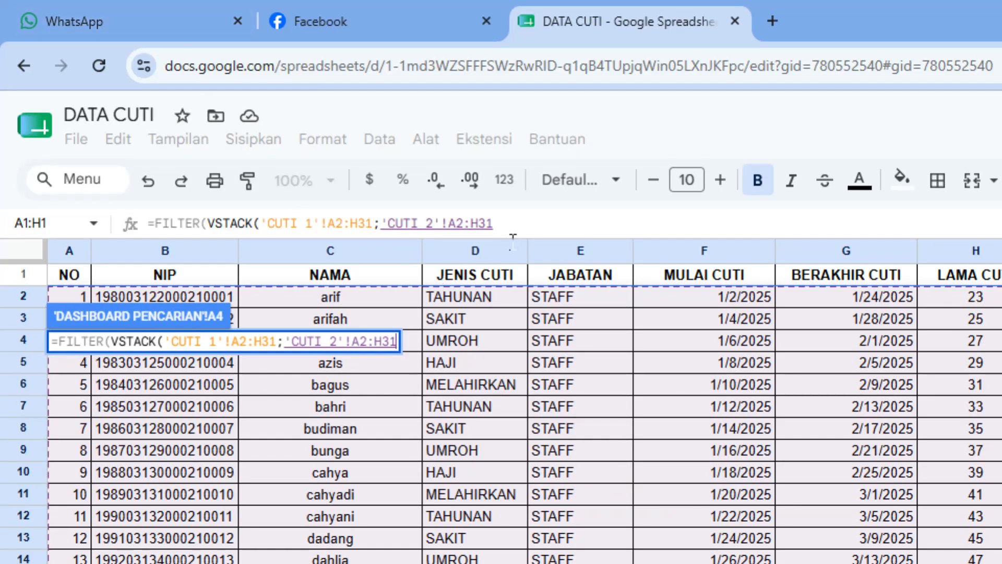
pyautogui.write(';')
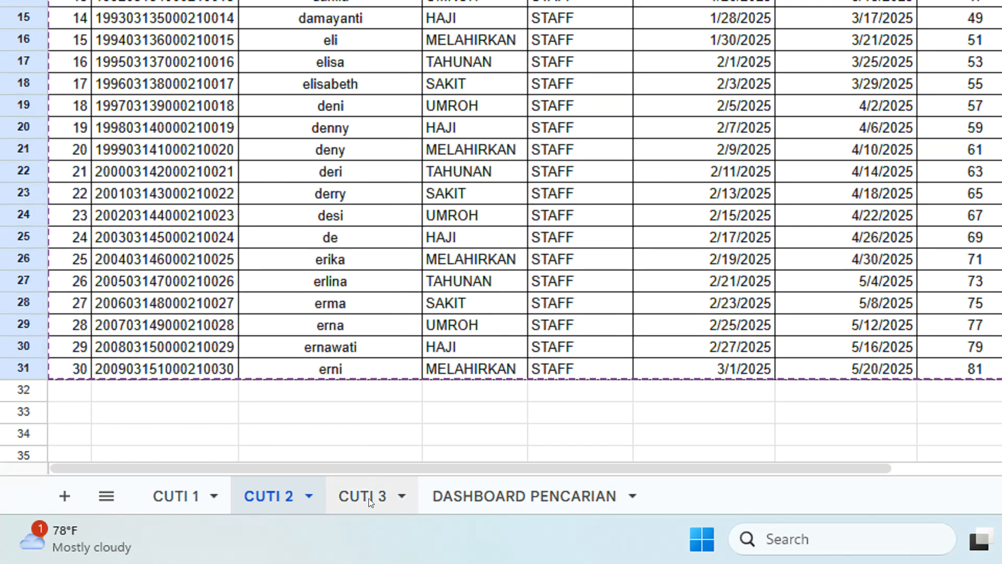
# Add 'CUTI 3'!A2:H31, close the first VSTACK, and insert a second VSTACK.
pyautogui.click(369, 498)
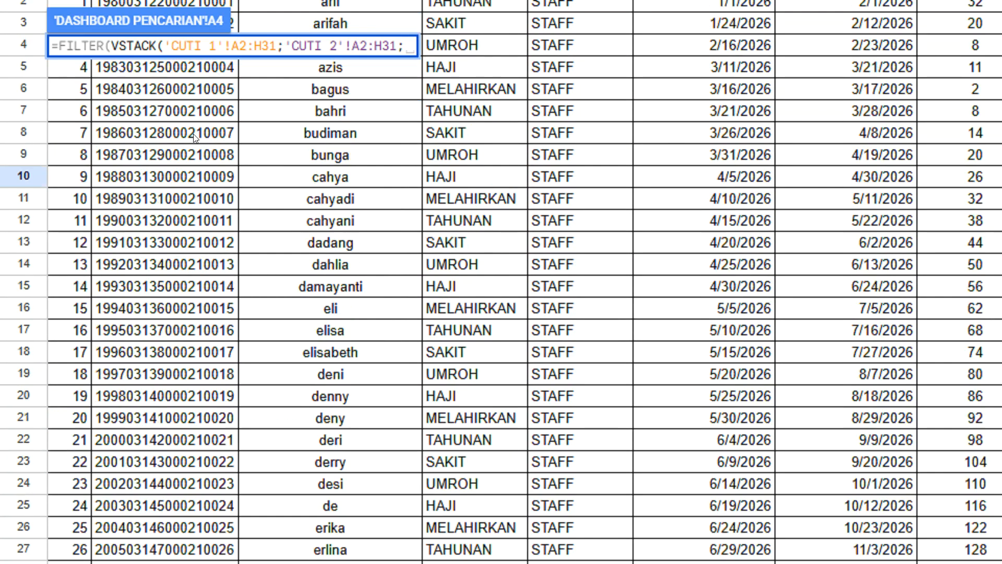
pyautogui.click(80, 142)
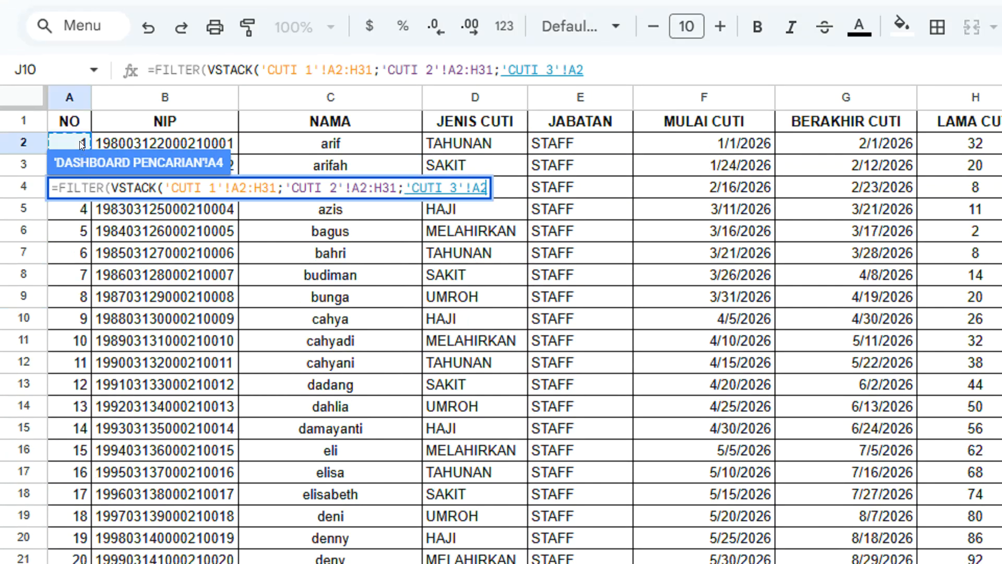
pyautogui.moveTo(80, 142); pyautogui.dragTo(752, 422)
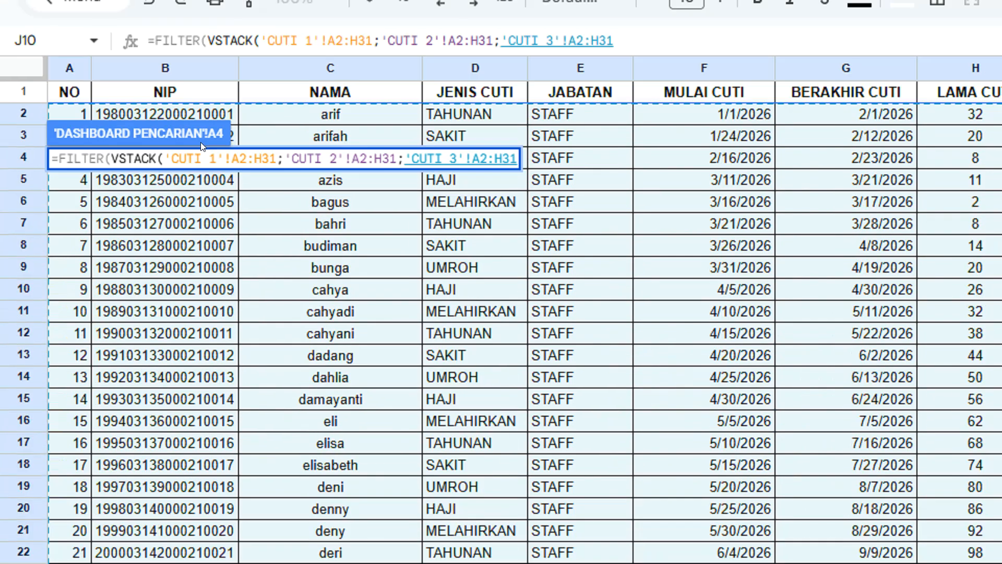
pyautogui.write(')')
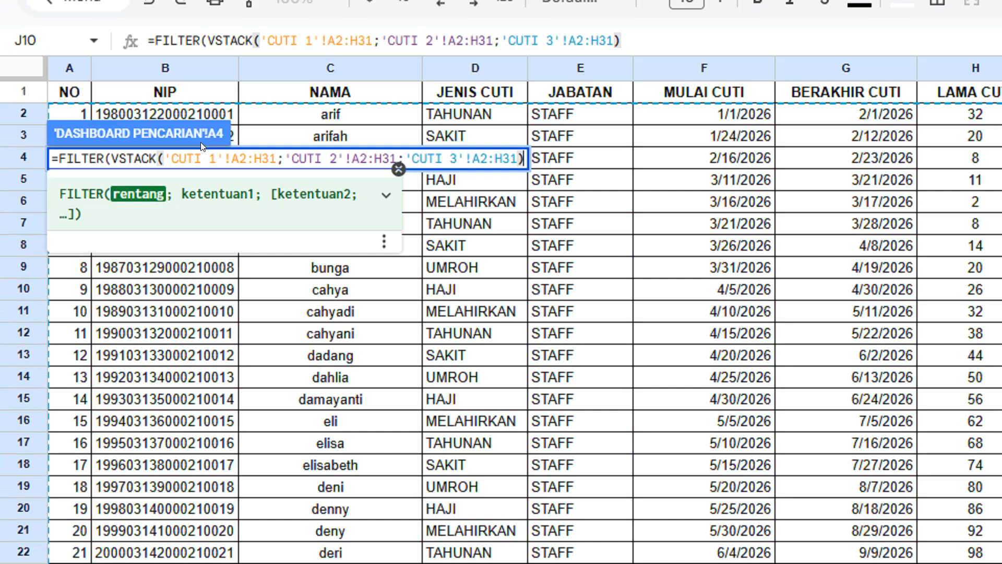
pyautogui.write(';')
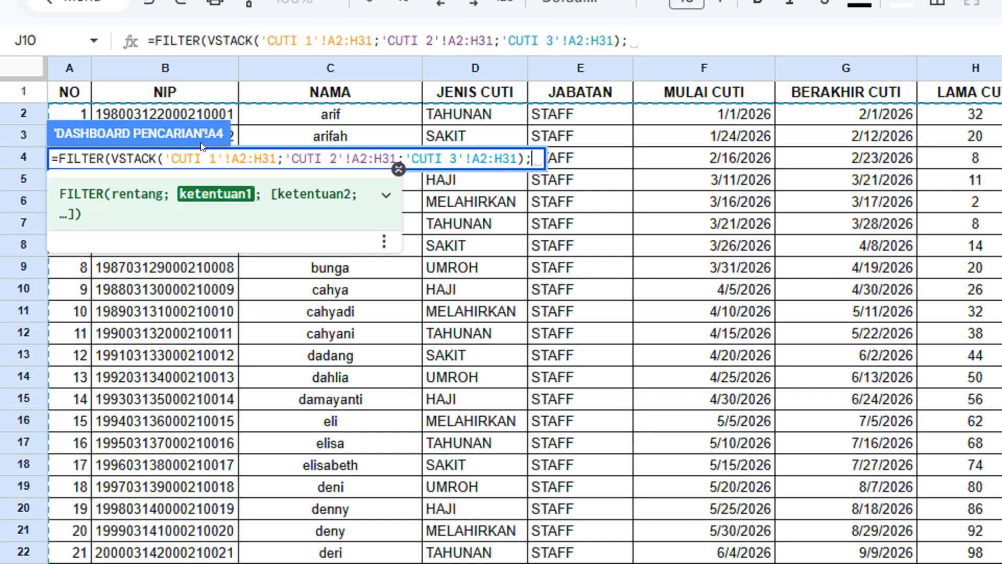
pyautogui.write('VS')
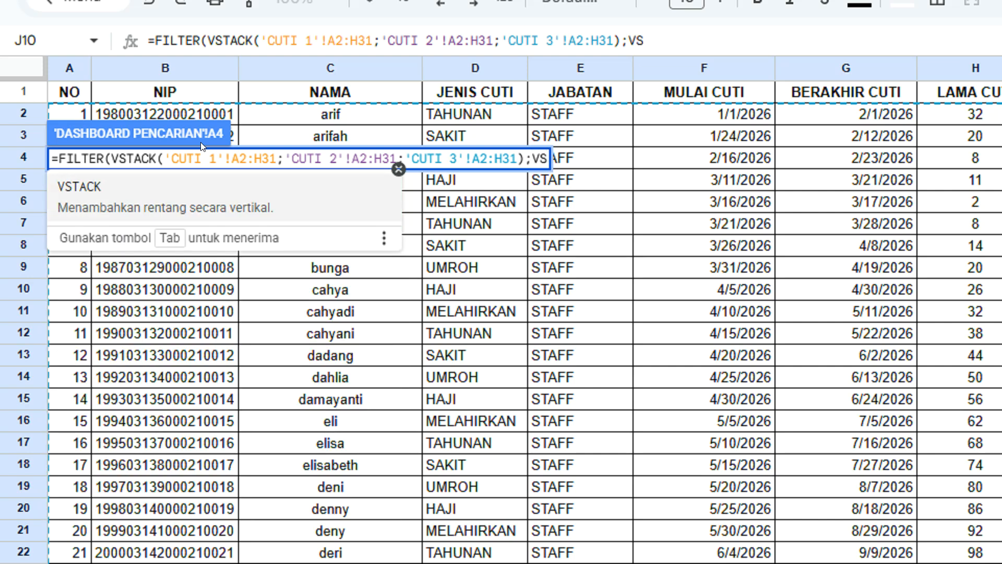
pyautogui.click(81, 187)
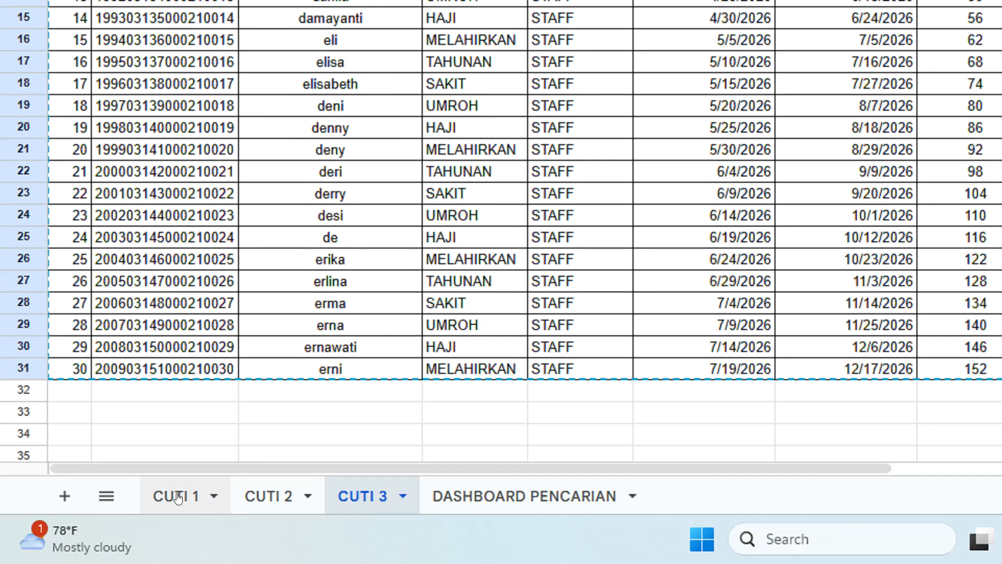
# Put 'CUTI 1'!C2:C31 as the first name range in the second VSTACK.
pyautogui.click(177, 494)
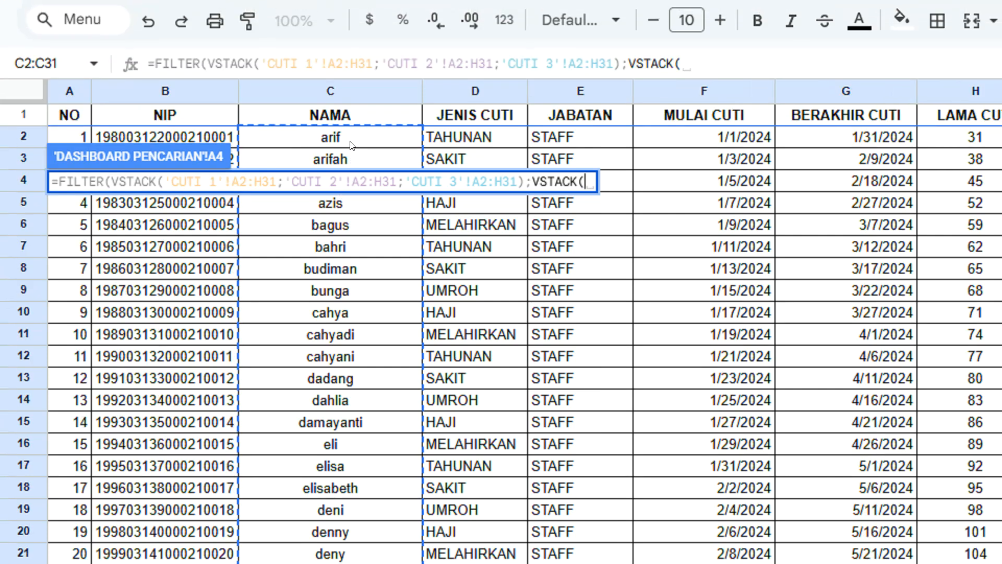
pyautogui.click(351, 50)
pyautogui.moveTo(351, 145); pyautogui.dragTo(328, 563)
pyautogui.moveTo(327, 424); pyautogui.dragTo(328, 429)
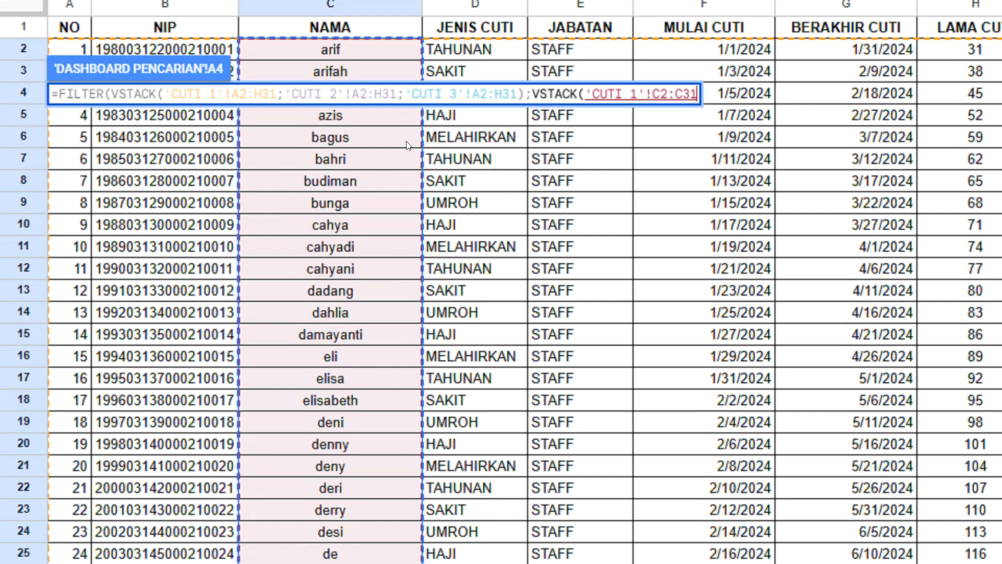
pyautogui.write(';')
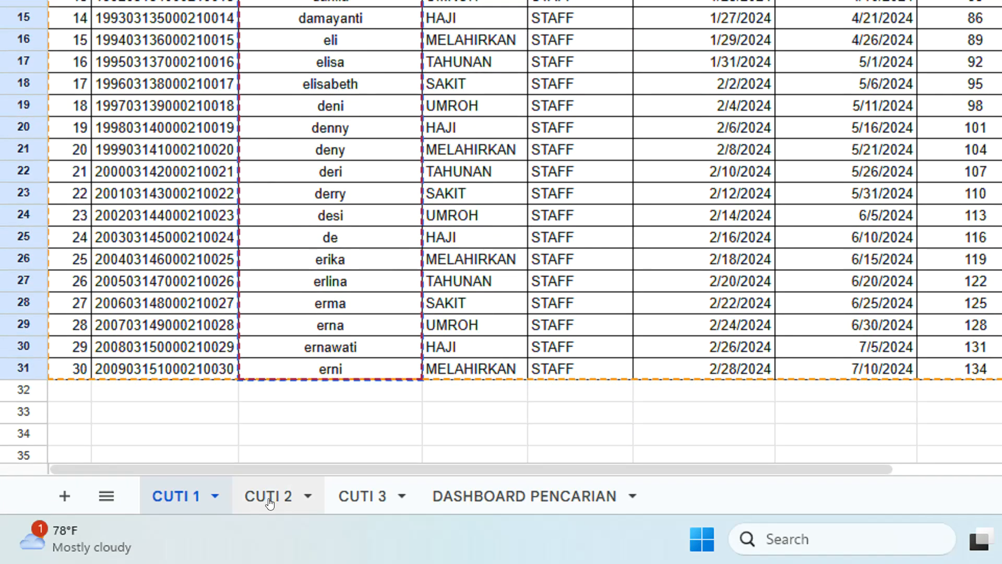
# Add the CUTI 2 and CUTI 3 C2:C31 name ranges and close VSTACK followed by =.
pyautogui.click(269, 500)
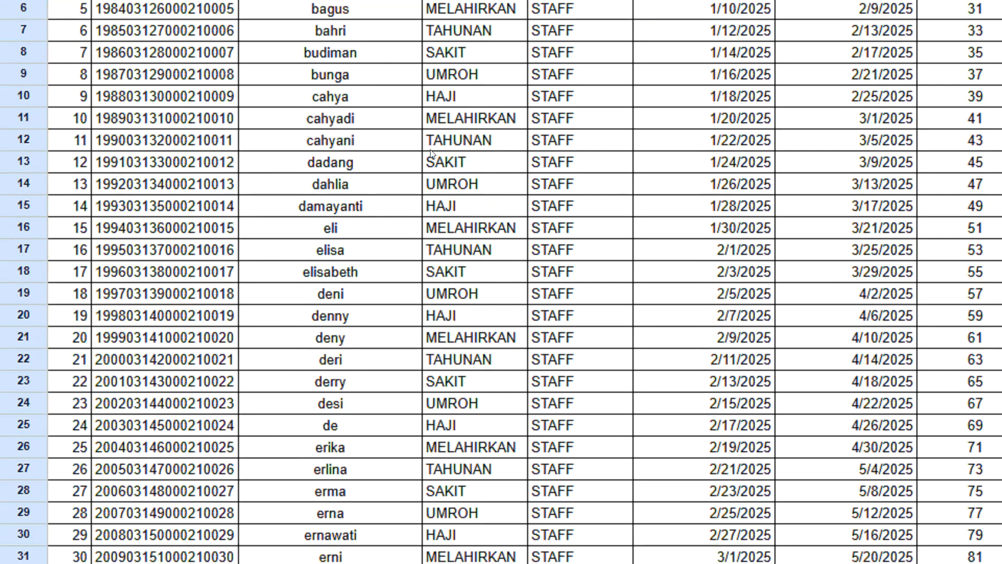
pyautogui.moveTo(351, 156); pyautogui.dragTo(352, 272)
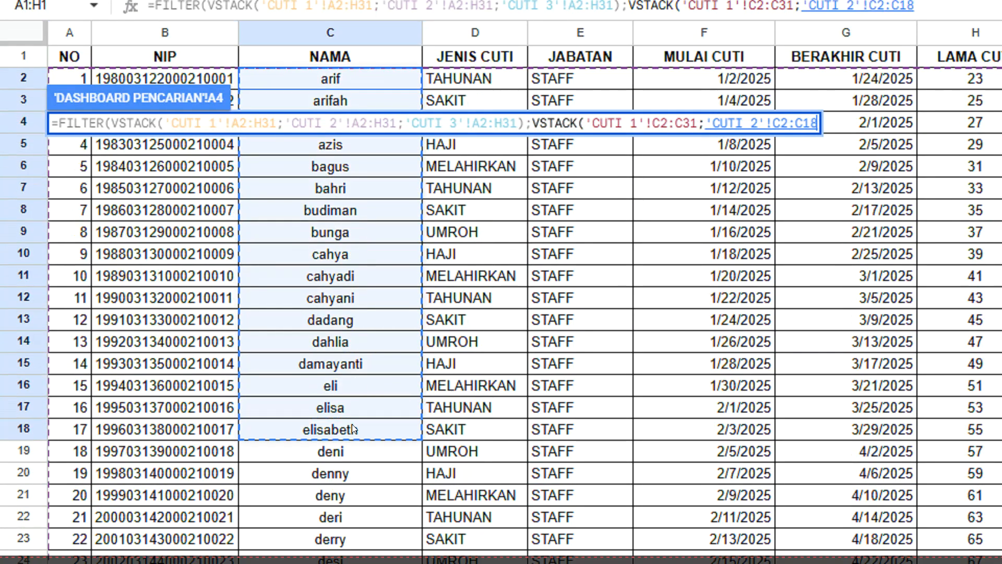
pyautogui.moveTo(352, 424); pyautogui.dragTo(353, 563)
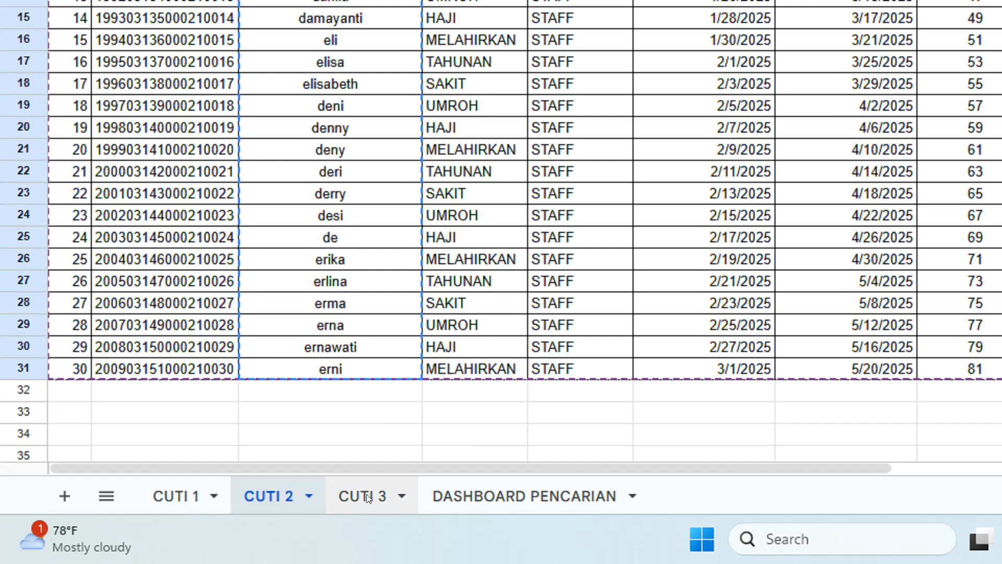
pyautogui.click(365, 497)
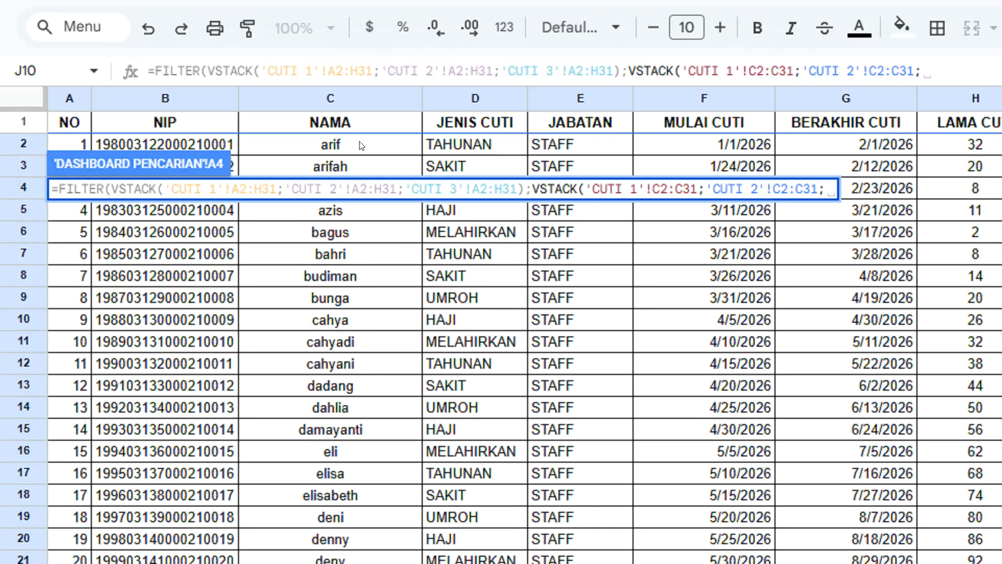
pyautogui.moveTo(360, 145); pyautogui.dragTo(357, 423)
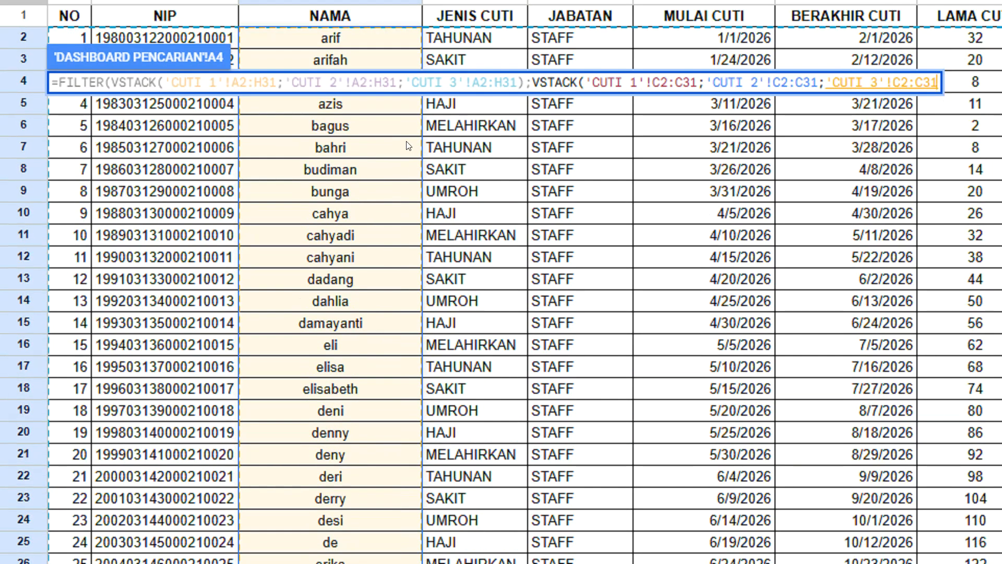
pyautogui.write(')')
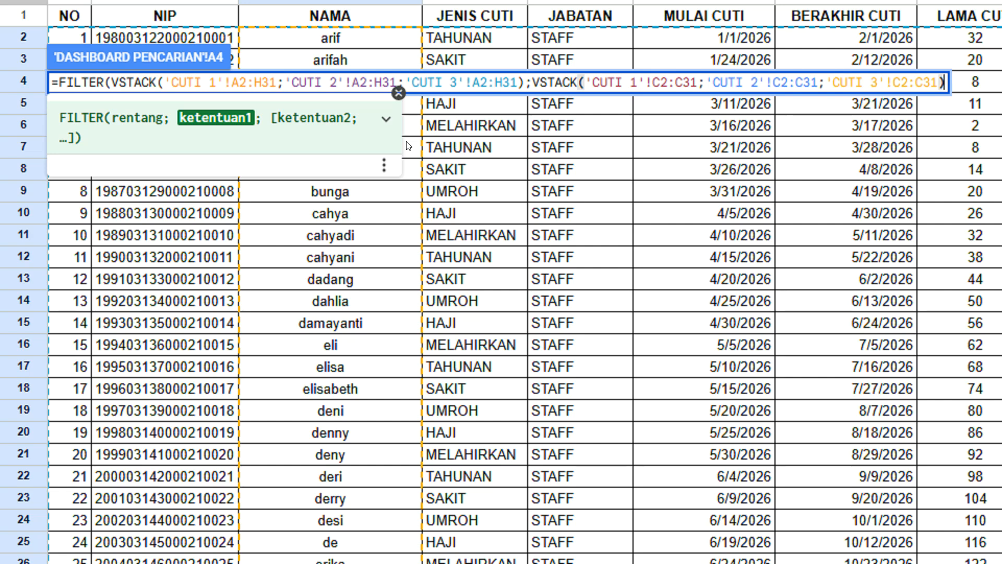
pyautogui.write('=')
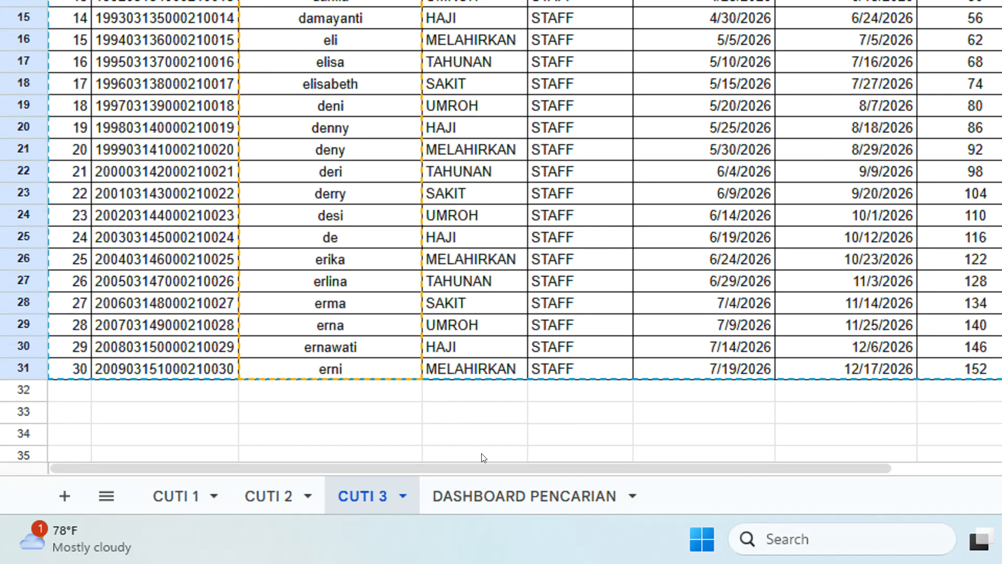
pyautogui.click(498, 494)
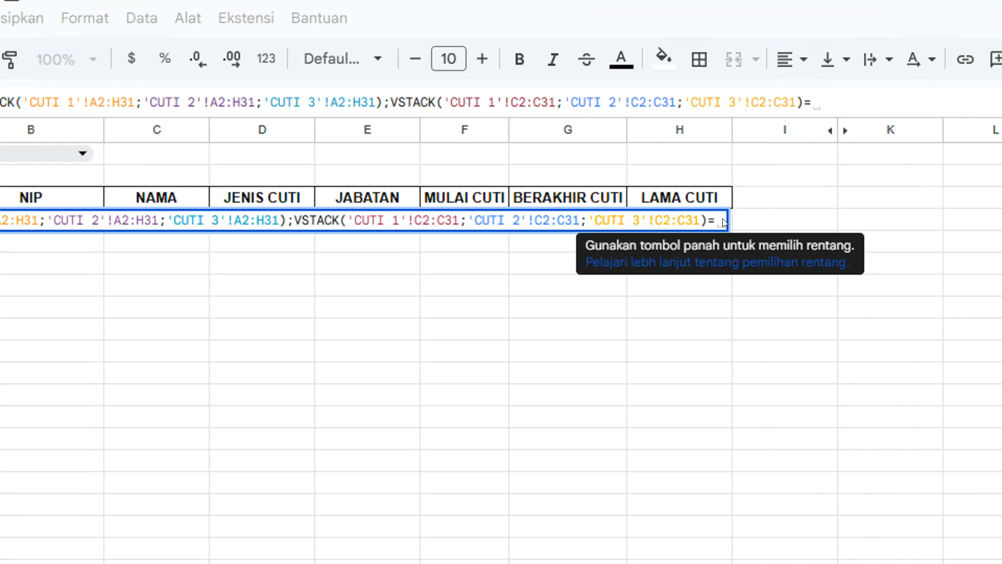
# Finish A4 with B2; "TIDAK ADA")) so names match B2, falling back to TIDAK ADA.
pyautogui.write('B2')
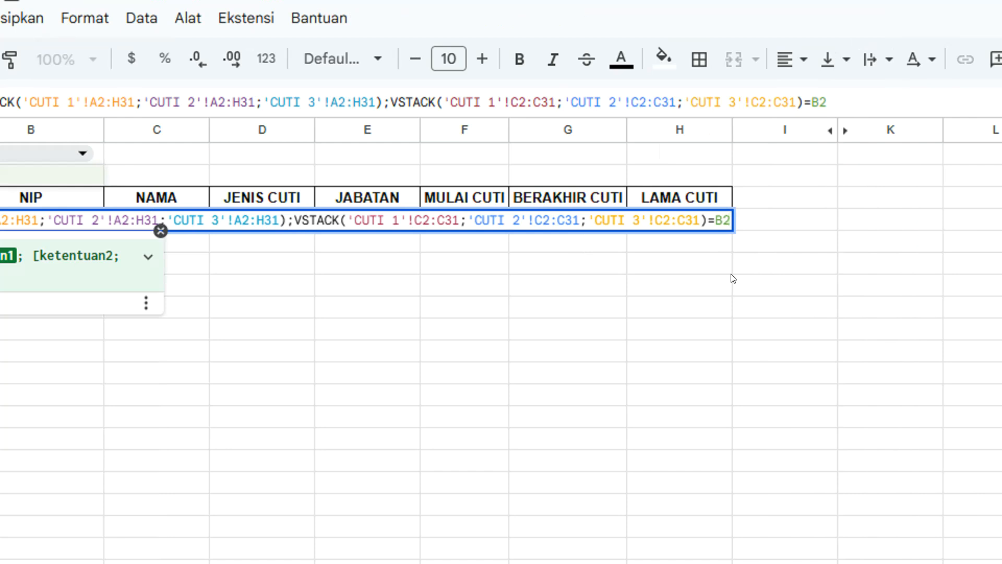
pyautogui.write('; ')
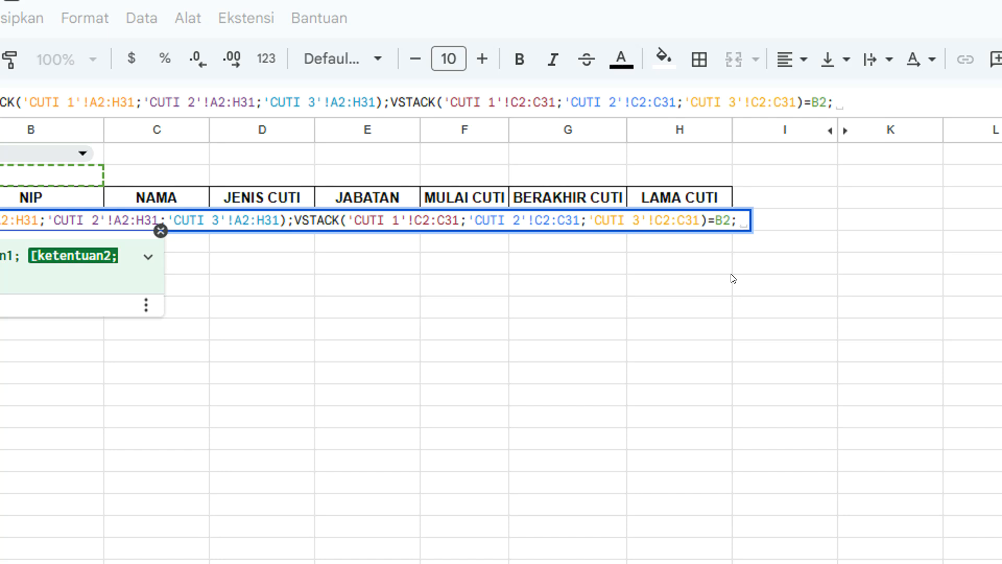
pyautogui.write('"T')
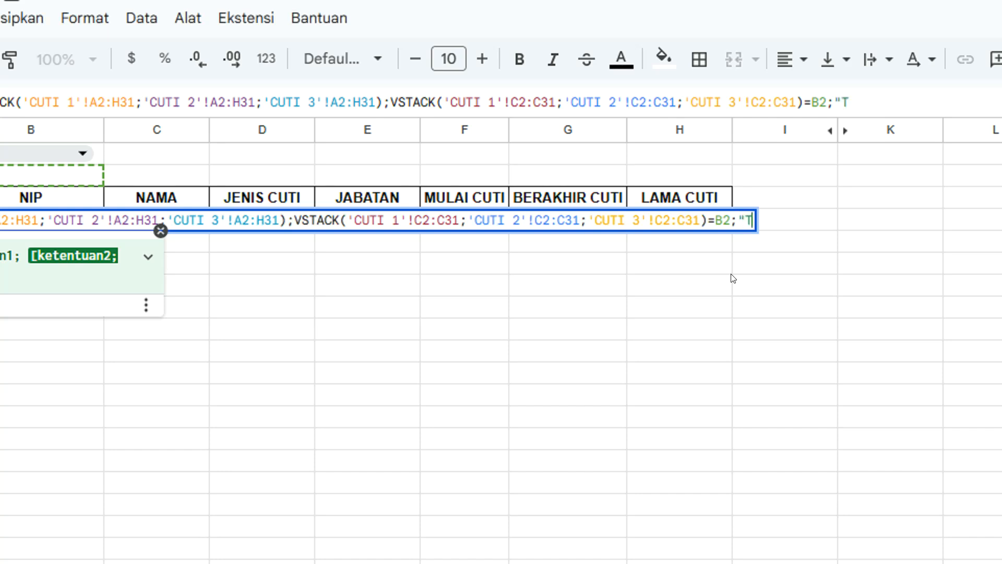
pyautogui.write('IDAK A')
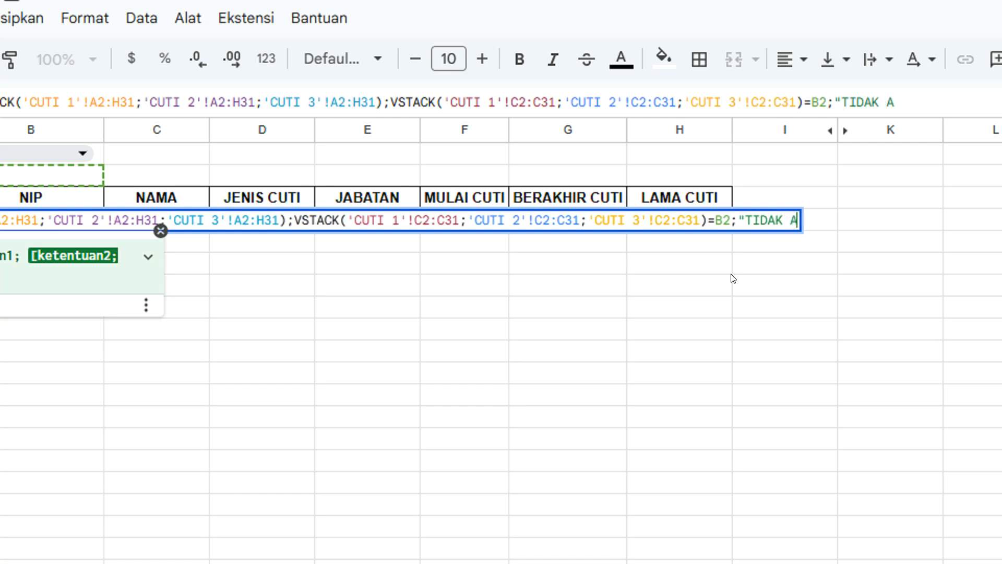
pyautogui.write('DA")')
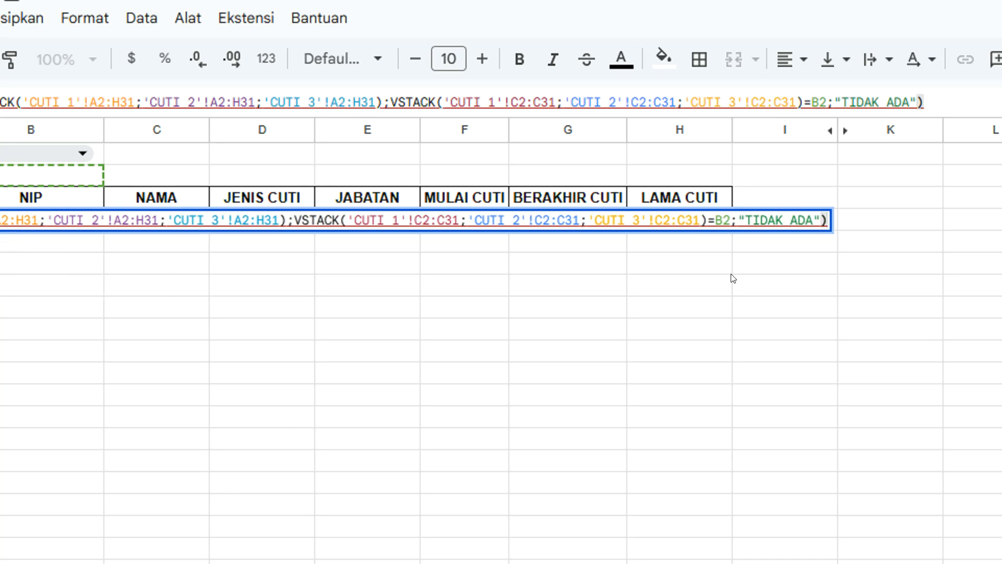
pyautogui.press('Return')
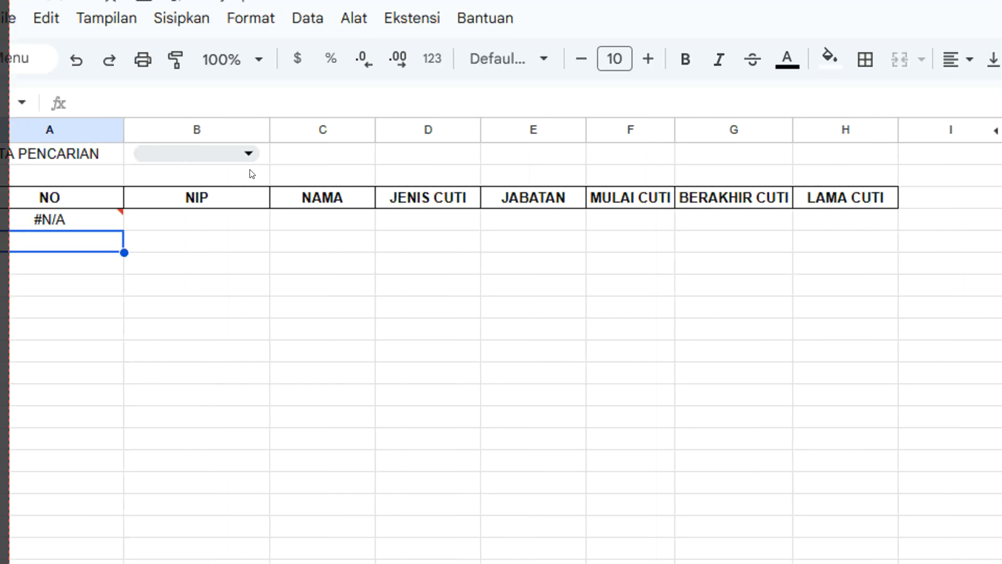
# Choose an employee name in the B1 dropdown and inspect the #N/A error in A4.
pyautogui.click(81, 152)
pyautogui.click(238, 201)
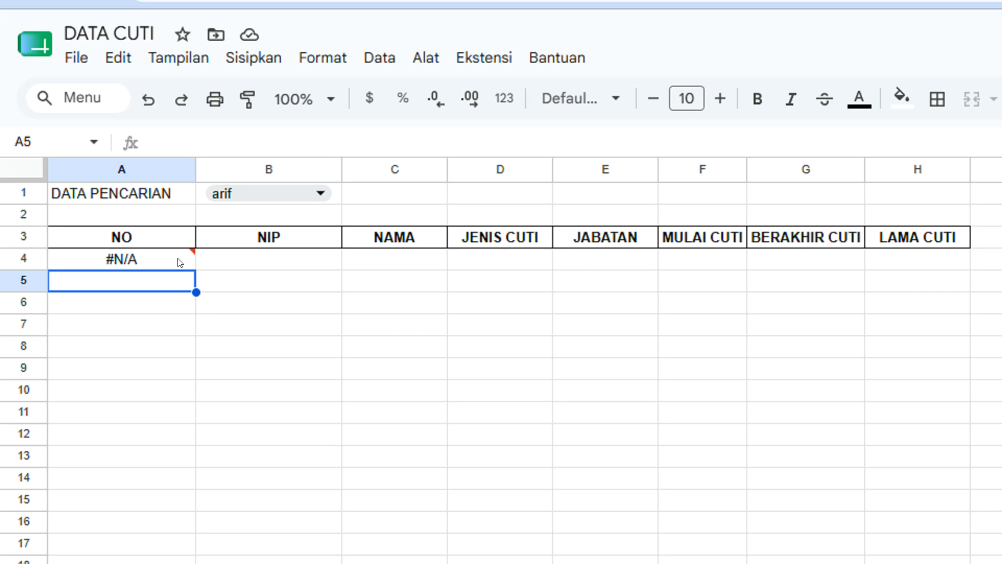
pyautogui.click(141, 221)
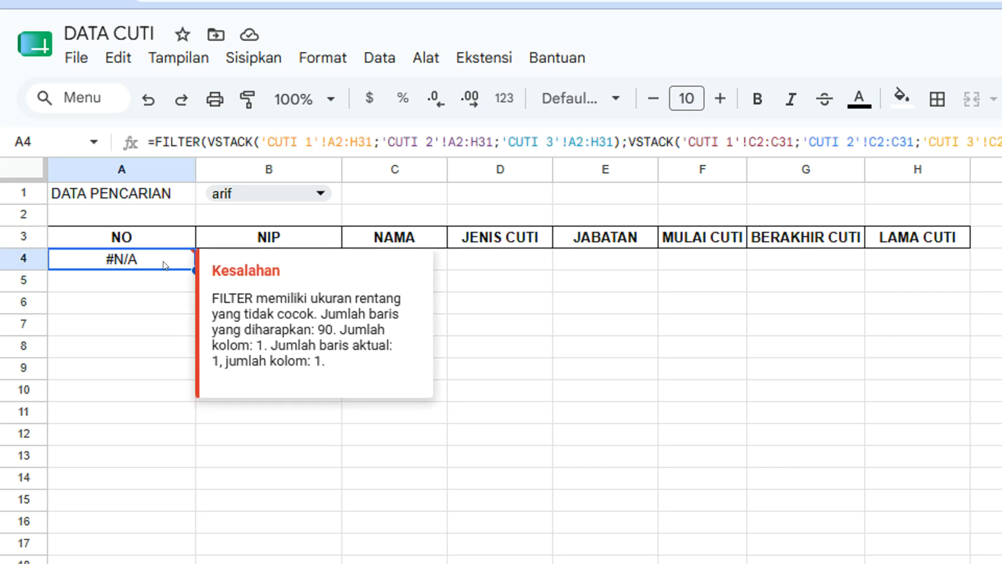
# Edit A4's FILTER formula to compare against B1 instead of B2 and remove the 'TIDAK ADA' fallback.
pyautogui.doubleClick(163, 260)
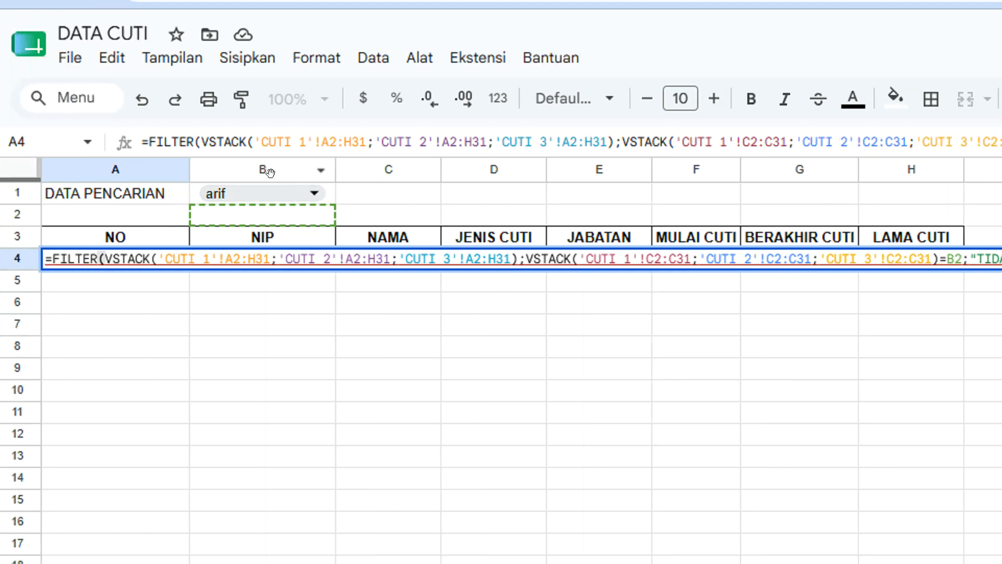
pyautogui.click(951, 257)
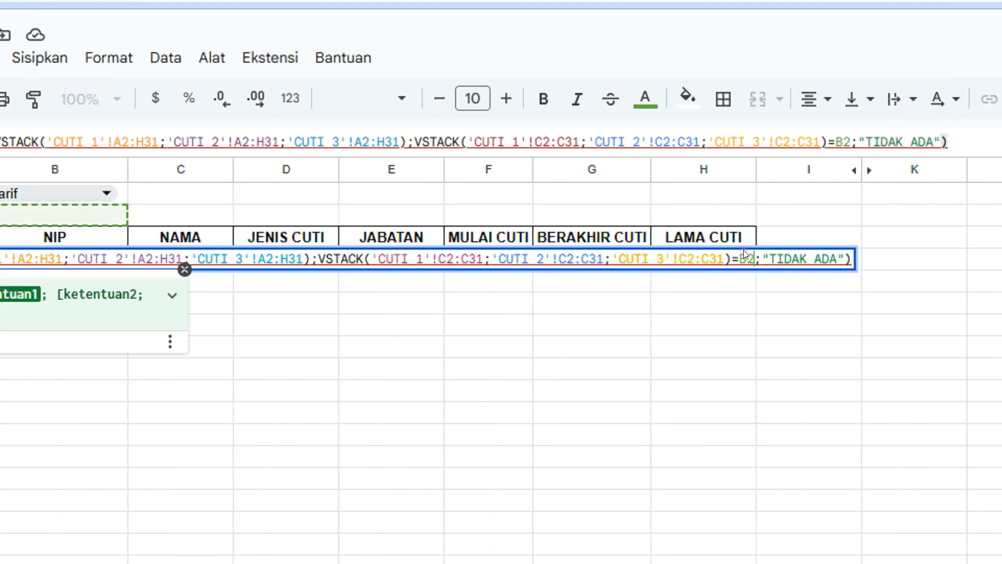
pyautogui.press('BackSpace')
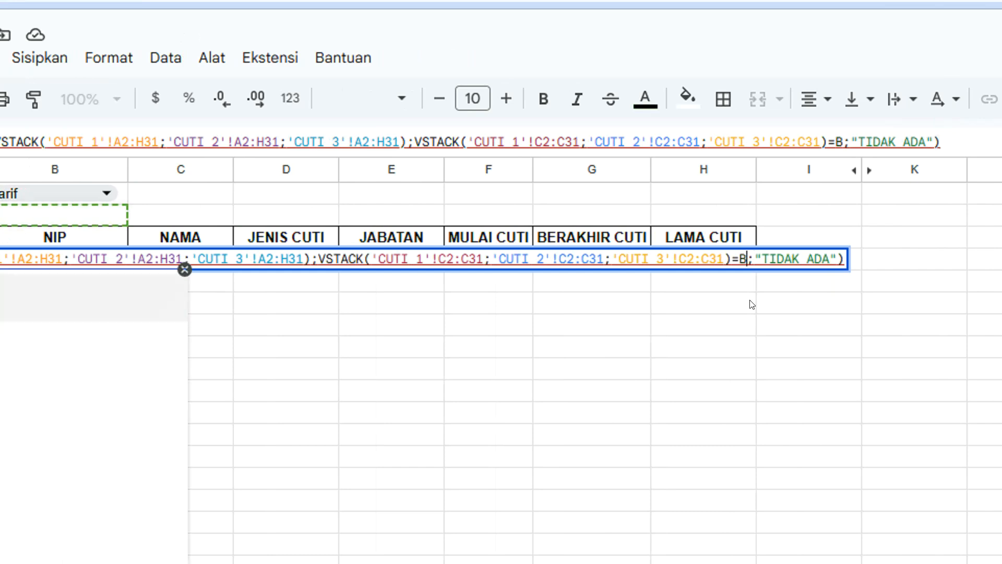
pyautogui.write('1')
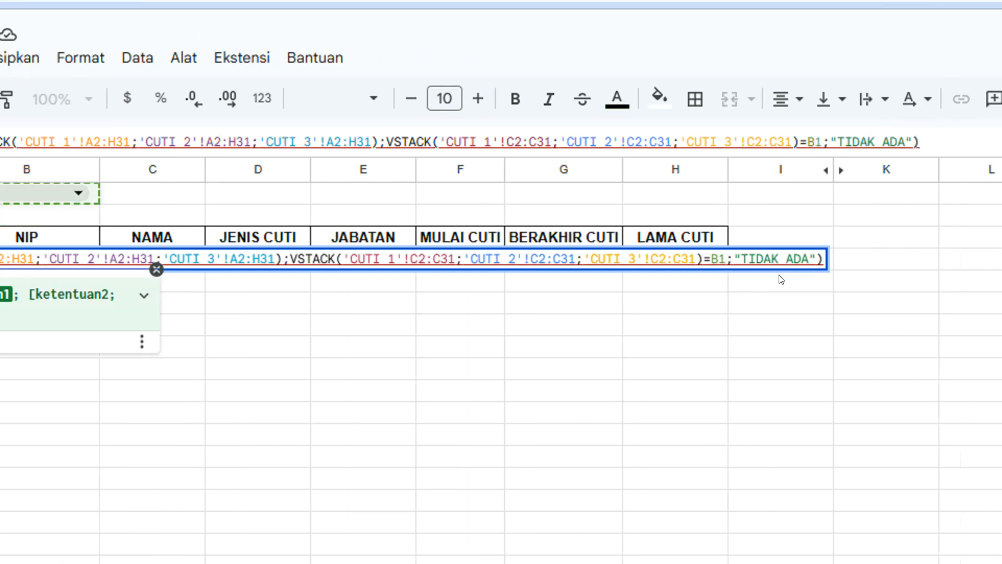
pyautogui.click(740, 255)
pyautogui.press('BackSpace')
pyautogui.press('BackSpace')
pyautogui.press('BackSpace')
pyautogui.press('BackSpace')
pyautogui.press('BackSpace')
pyautogui.press('BackSpace')
pyautogui.press('BackSpace')
pyautogui.press('BackSpace')
pyautogui.press('BackSpace')
pyautogui.press('BackSpace')
pyautogui.press('BackSpace')
pyautogui.press('BackSpace')
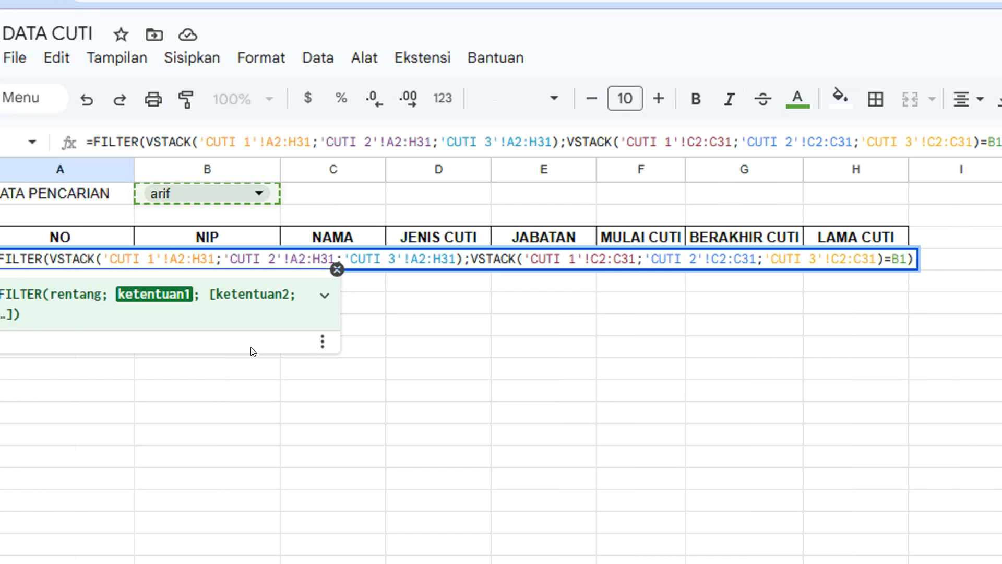
pyautogui.press('Return')
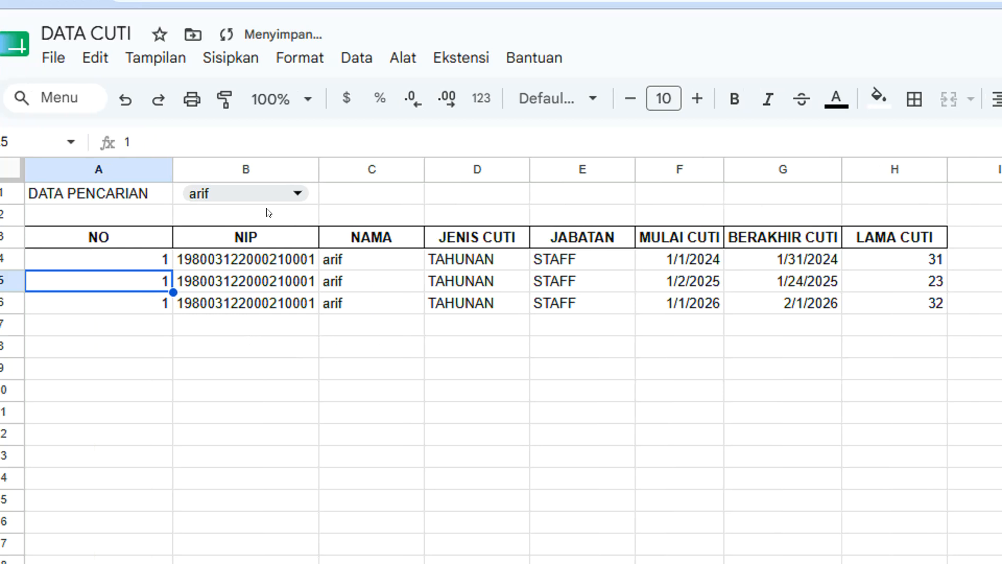
# Switch B1 through five different employee names, checking that the results table refreshes each time.
pyautogui.click(224, 191)
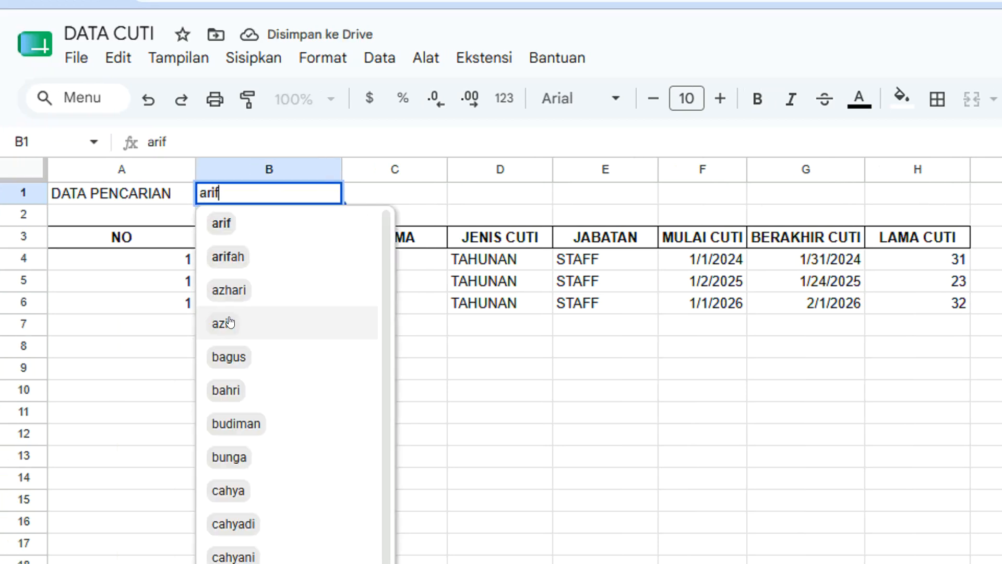
pyautogui.click(202, 323)
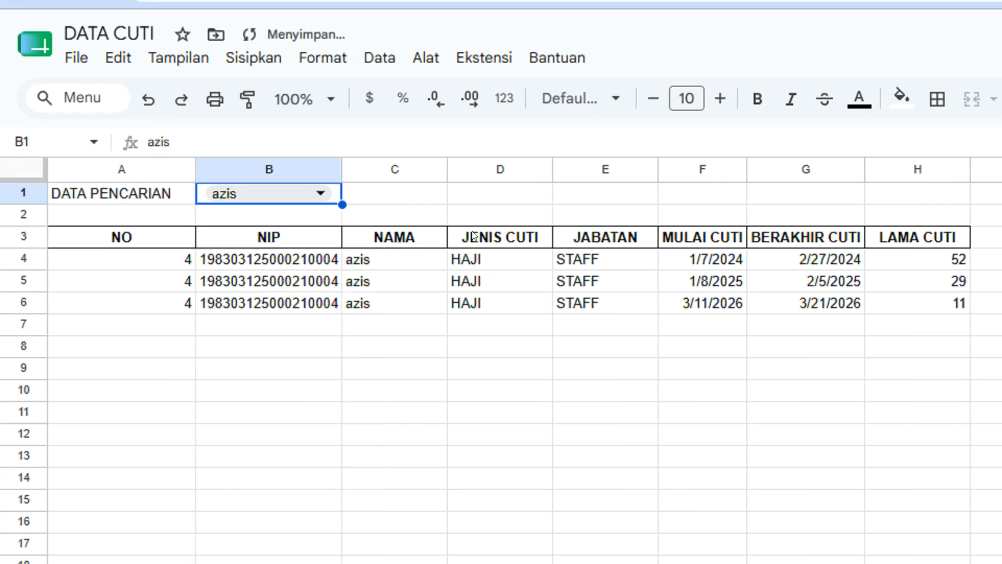
pyautogui.click(304, 195)
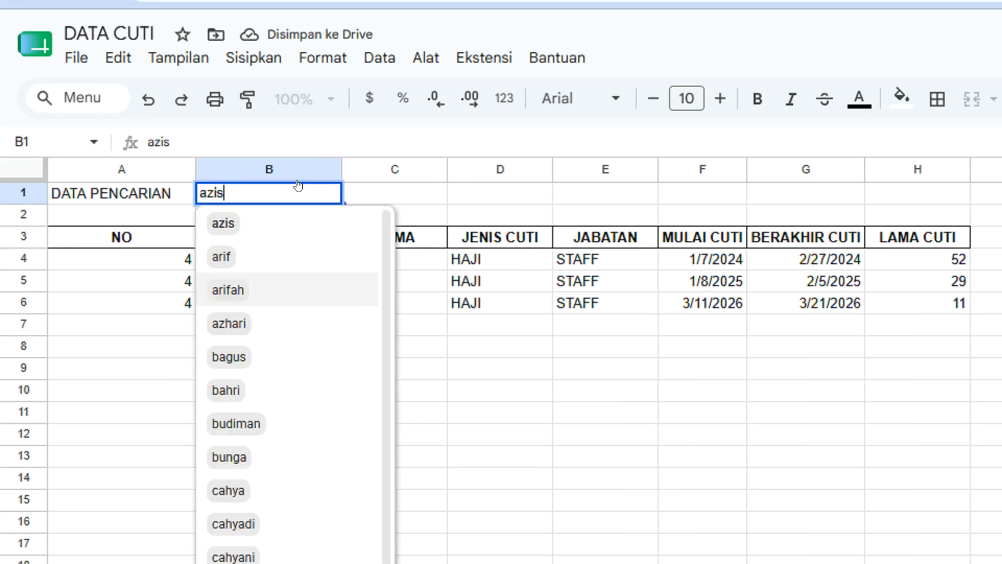
pyautogui.click(249, 354)
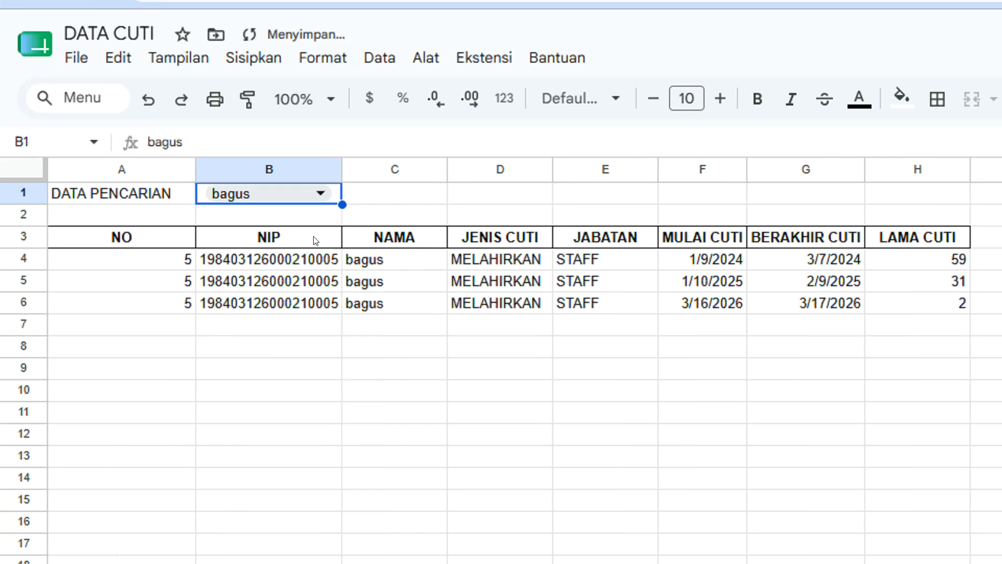
pyautogui.doubleClick(259, 191)
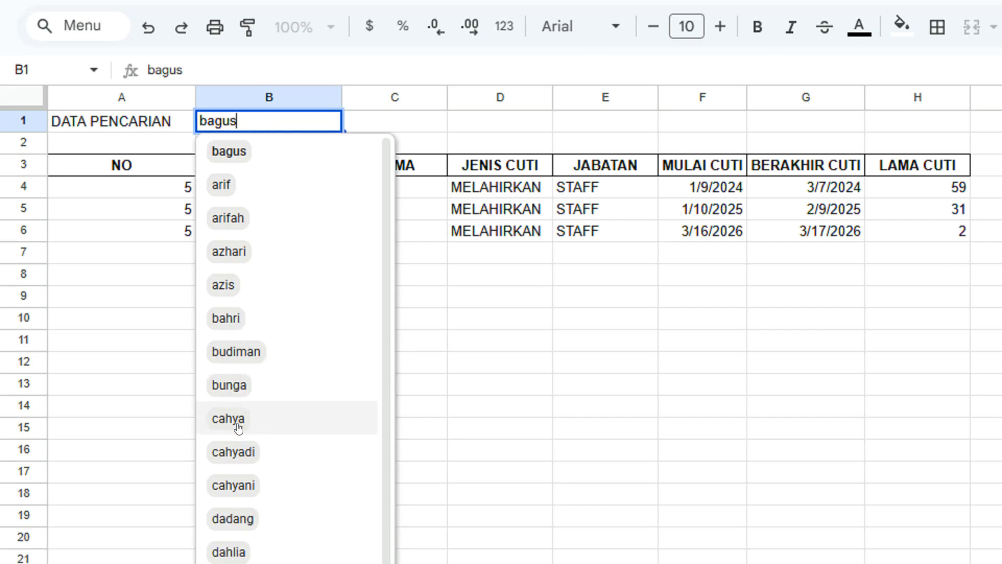
pyautogui.click(228, 490)
pyautogui.doubleClick(290, 126)
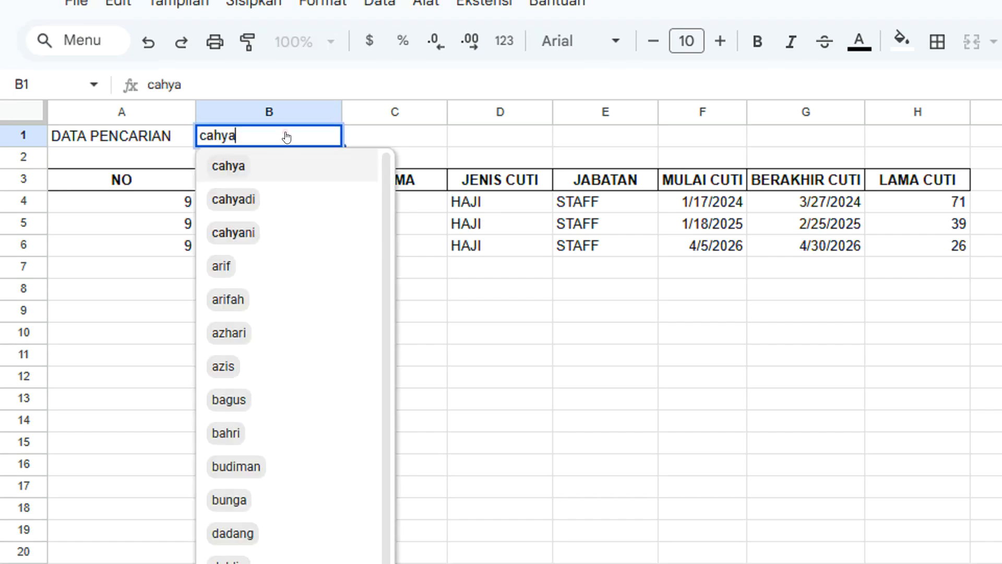
pyautogui.click(226, 407)
pyautogui.doubleClick(256, 42)
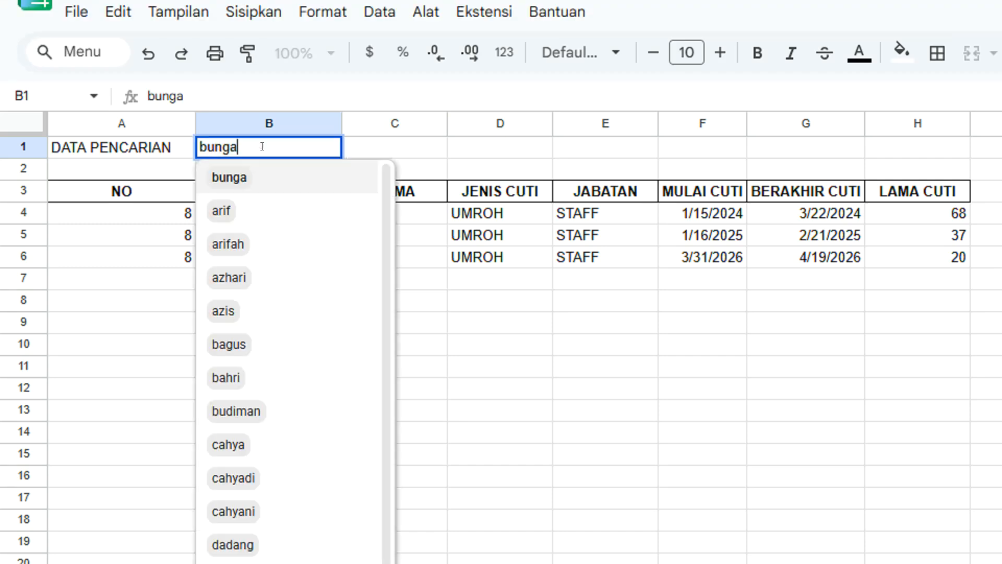
pyautogui.click(251, 211)
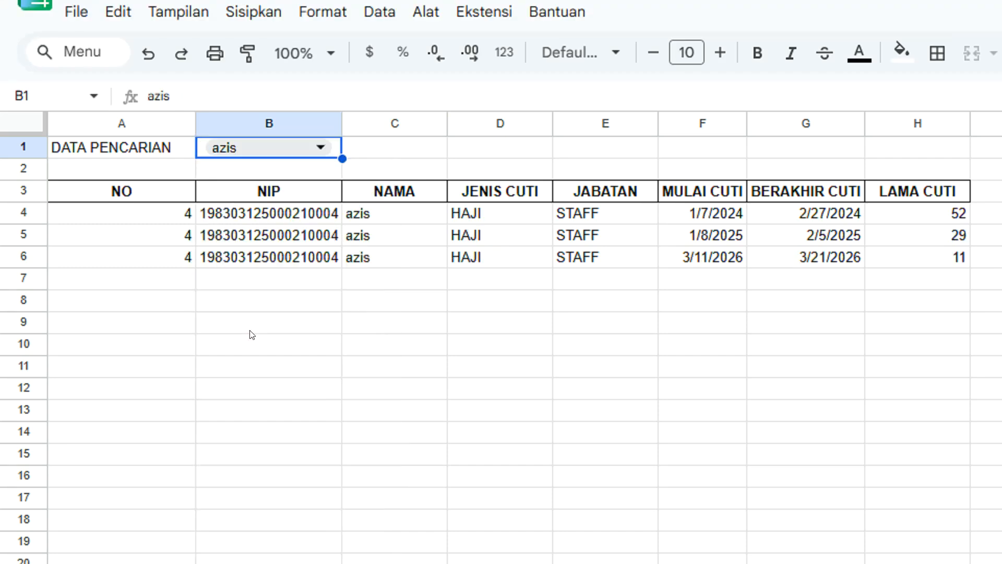
# Try five more names in B1, ending on an employee with HAJI leaves of 86, 49 and 56 days.
pyautogui.doubleClick(286, 156)
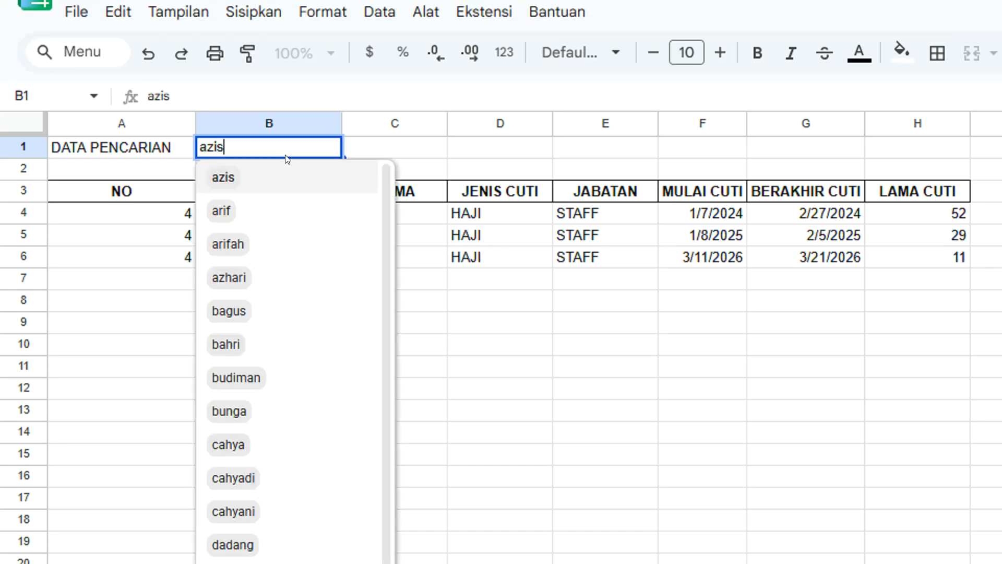
pyautogui.click(272, 477)
pyautogui.doubleClick(292, 145)
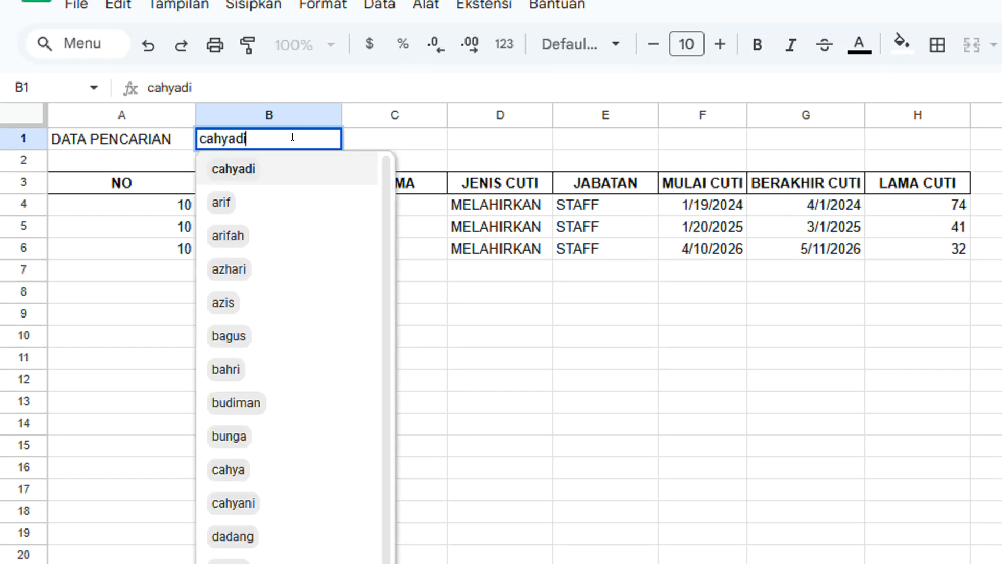
pyautogui.click(233, 563)
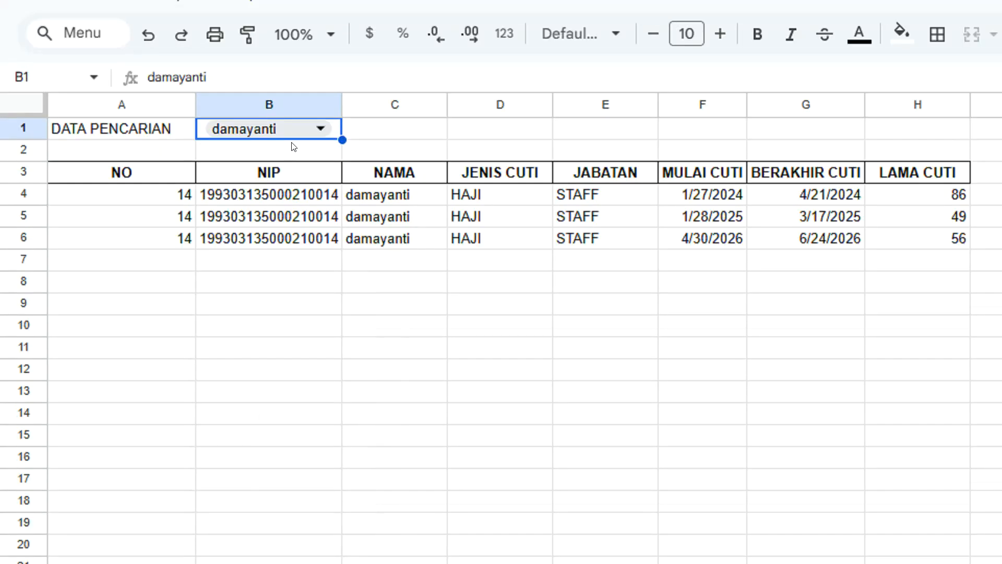
pyautogui.doubleClick(294, 145)
pyautogui.click(237, 370)
pyautogui.doubleClick(266, 164)
pyautogui.click(253, 462)
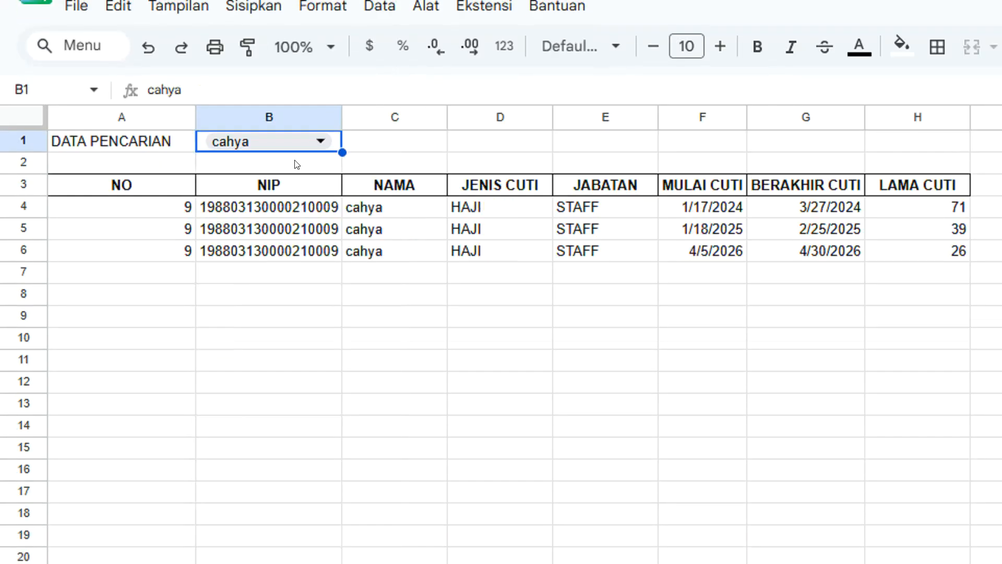
pyautogui.doubleClick(295, 142)
pyautogui.click(248, 563)
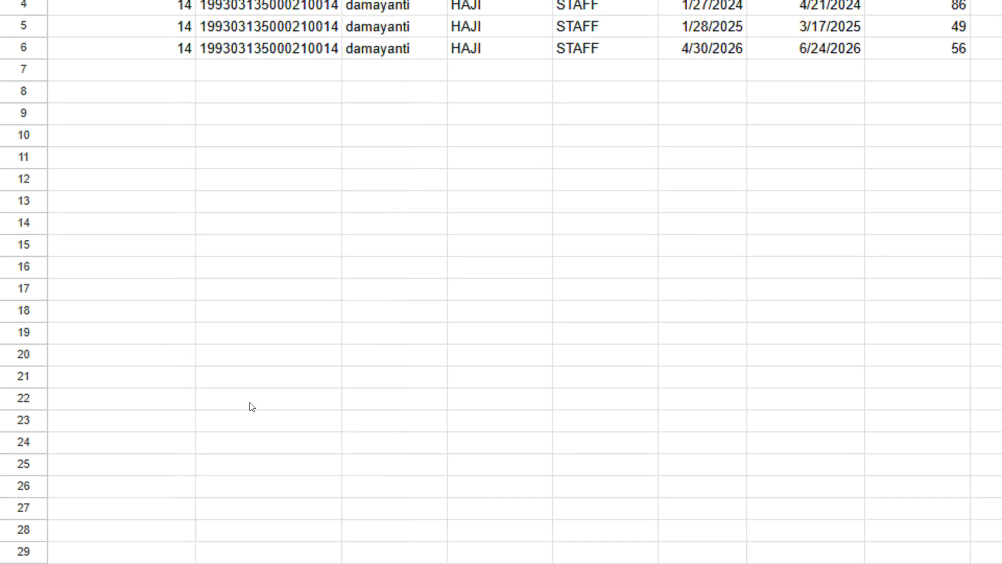